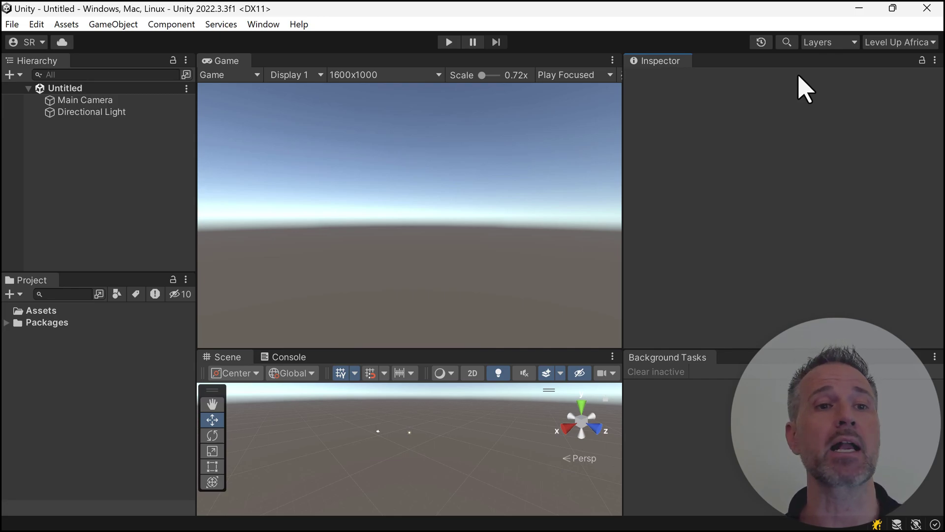
Create an empty GameObject named UIDocument and search 'uido' to add a UI Document component
right_click(94, 155)
left_click(181, 350)
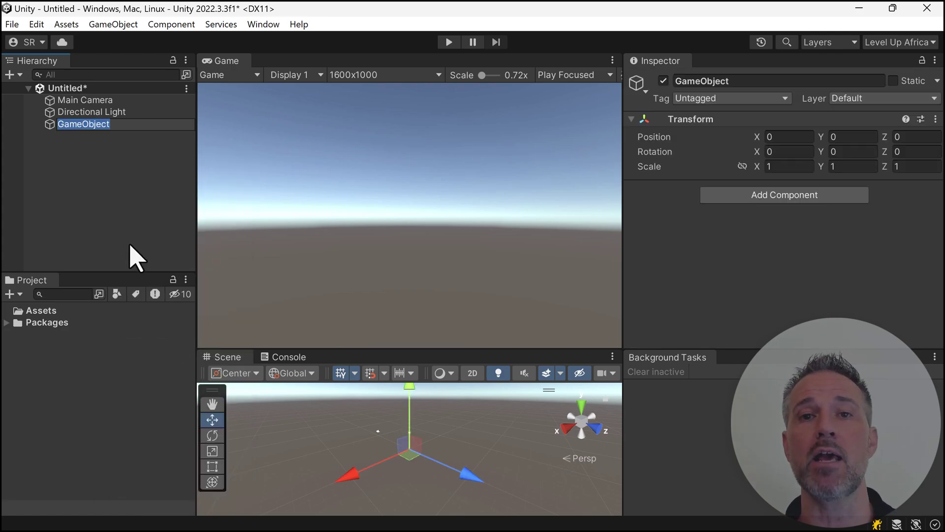
type("UIDocu")
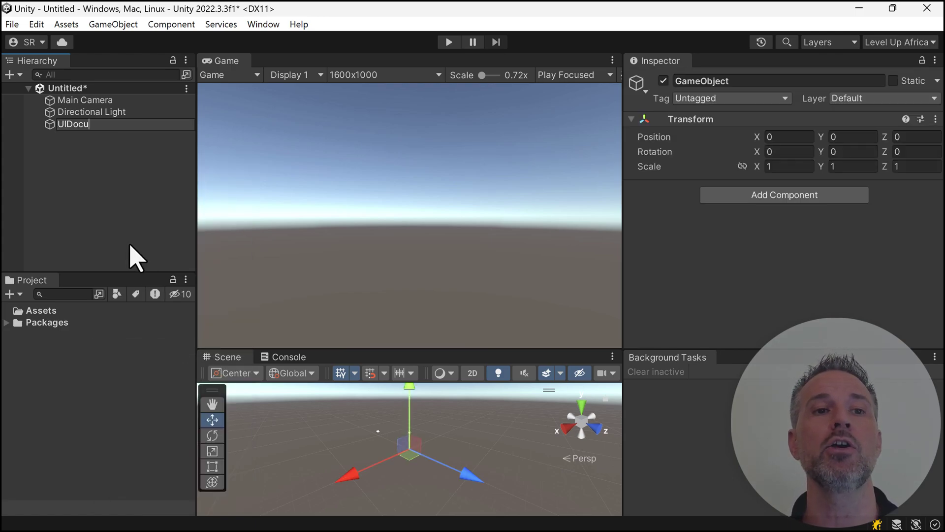
type("ment")
key("Return")
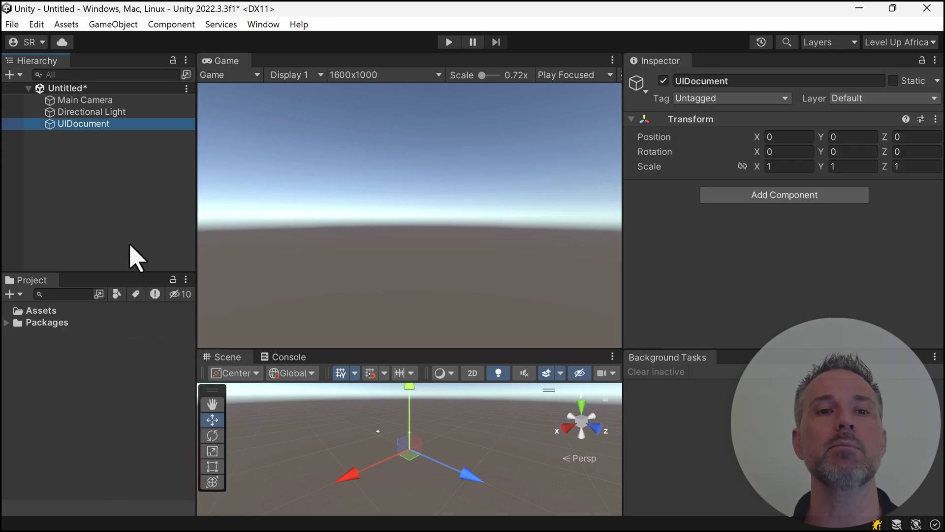
left_click(766, 197)
type("uido")
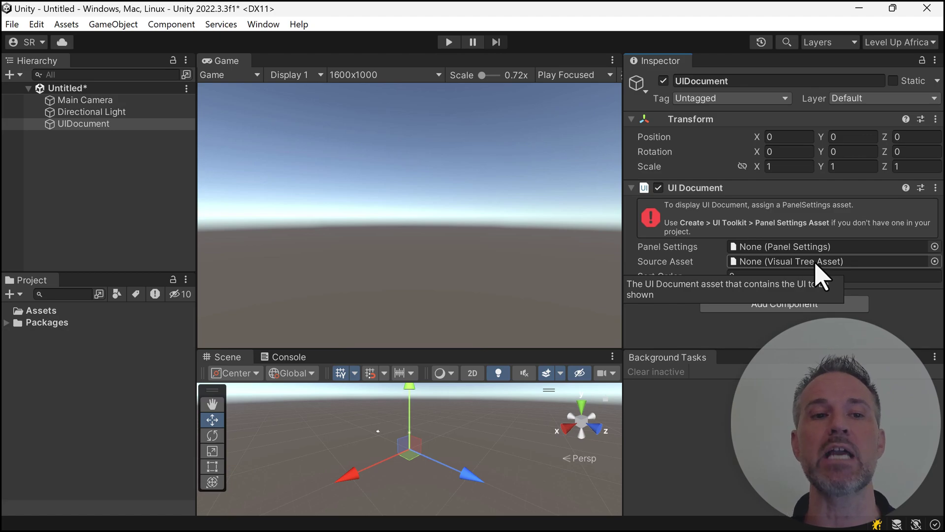
Create a UI Toolkit Panel Settings asset named New Panel Settings
right_click(68, 394)
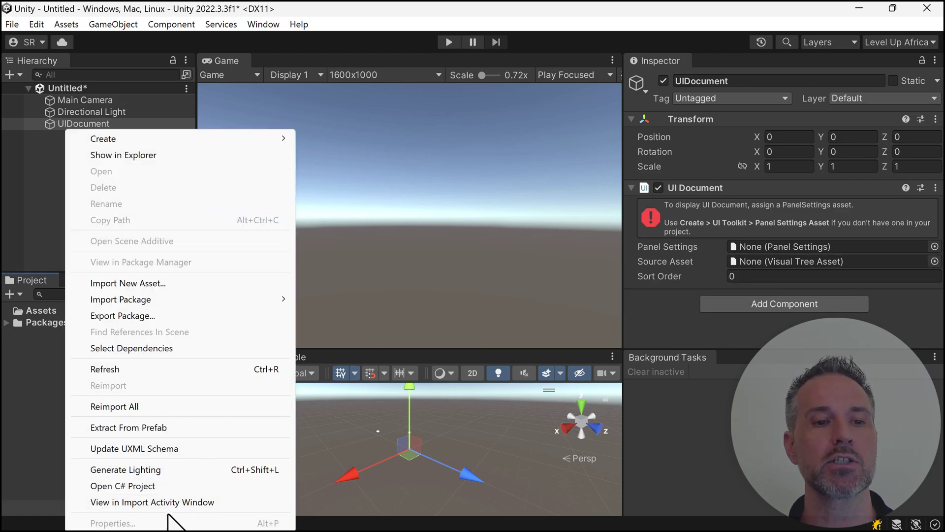
mouse_move(263, 140)
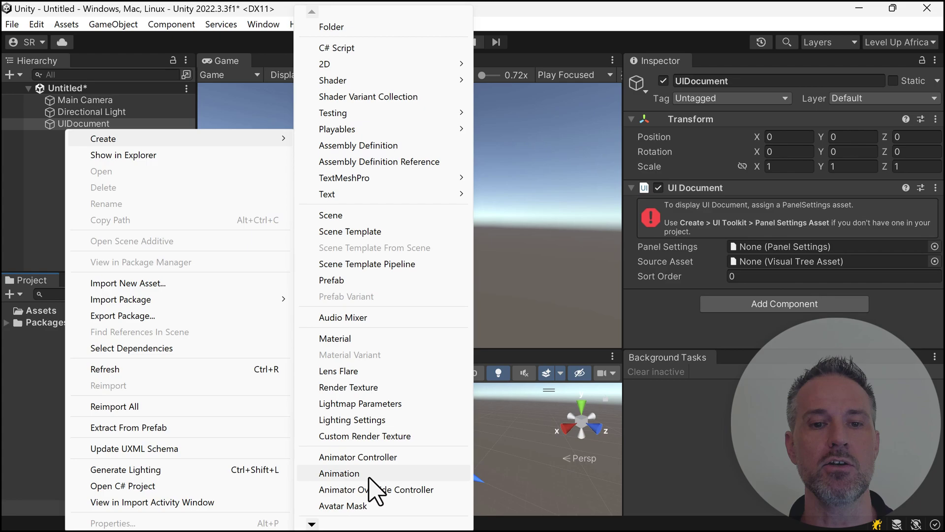
mouse_move(349, 525)
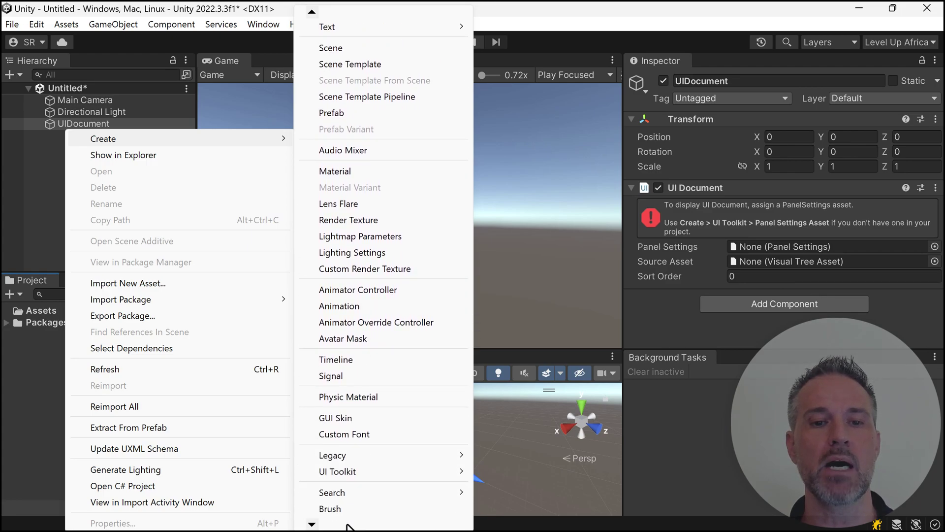
mouse_move(396, 471)
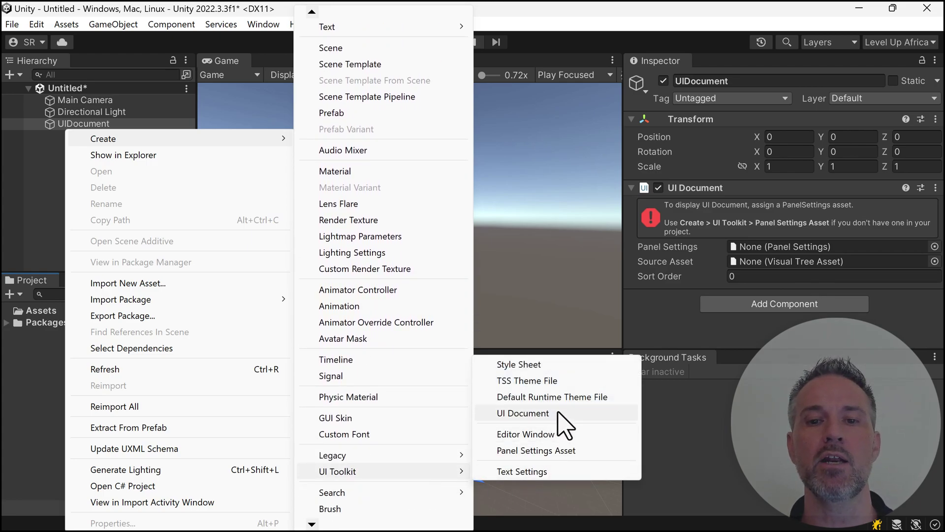
left_click(580, 449)
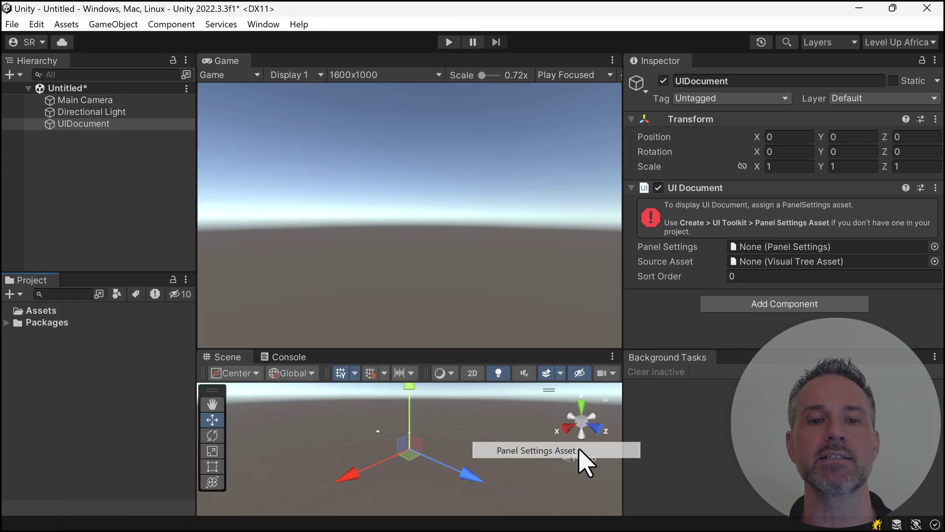
left_click(96, 360)
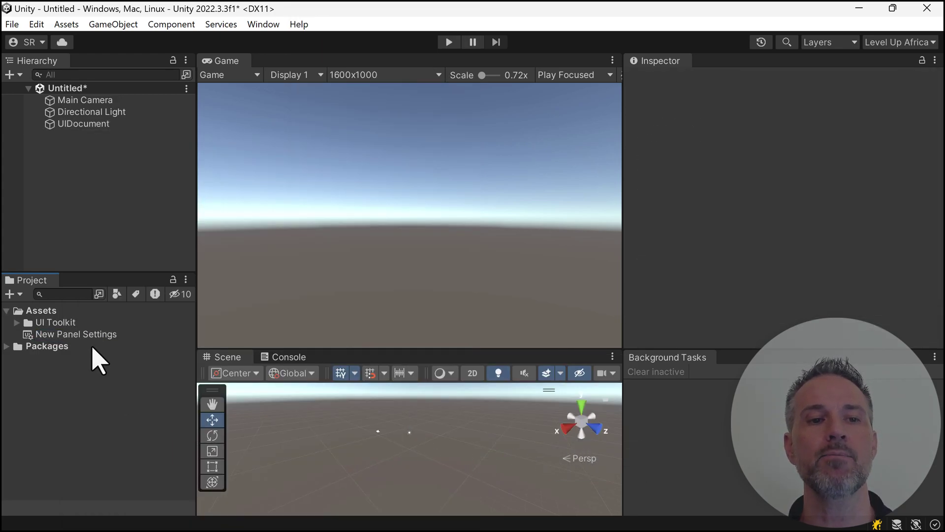
Create a NewUXMLTemplate UI Document inside the UI Toolkit folder
left_click(116, 325)
right_click(116, 325)
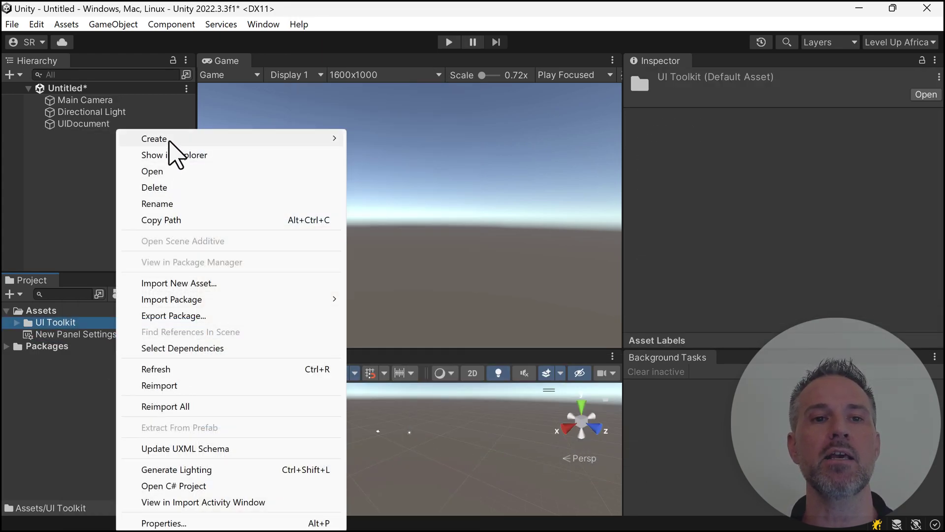
mouse_move(148, 138)
mouse_move(376, 521)
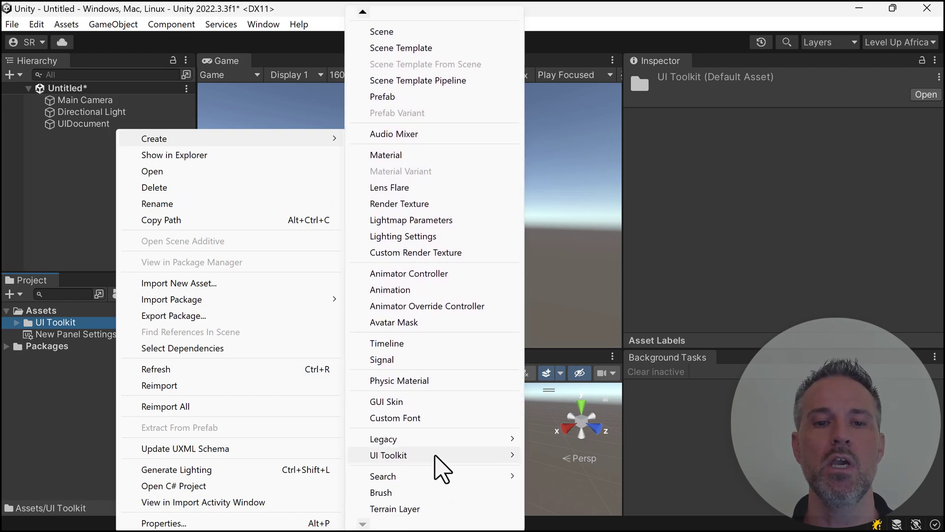
mouse_move(435, 456)
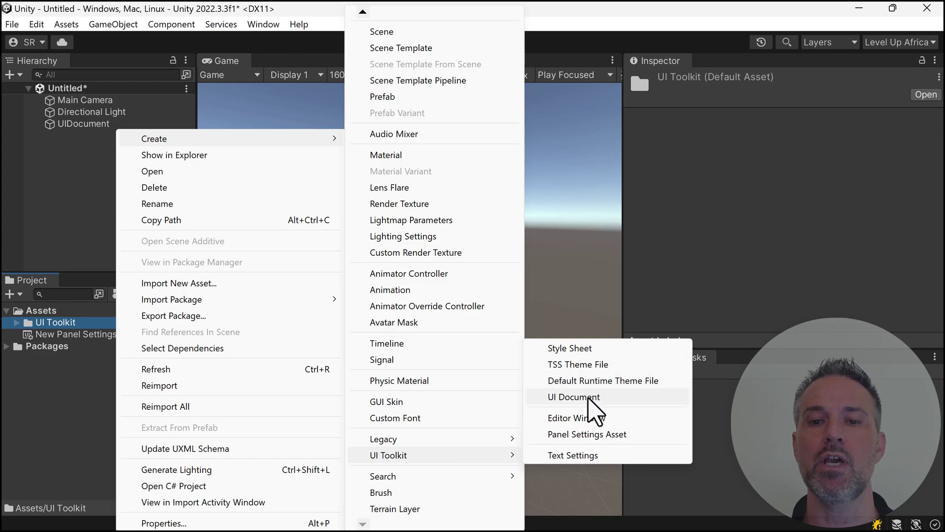
left_click(574, 397)
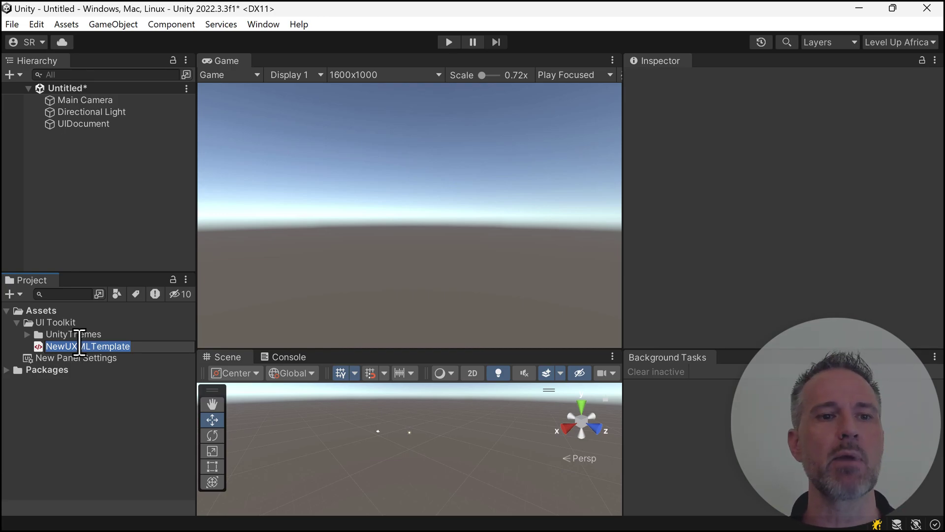
Set UIDocument's Panel Settings to New Panel Settings and Source Asset to NewUXMLTemplate, then edit it in UI Builder
left_click(74, 334)
left_click(81, 123)
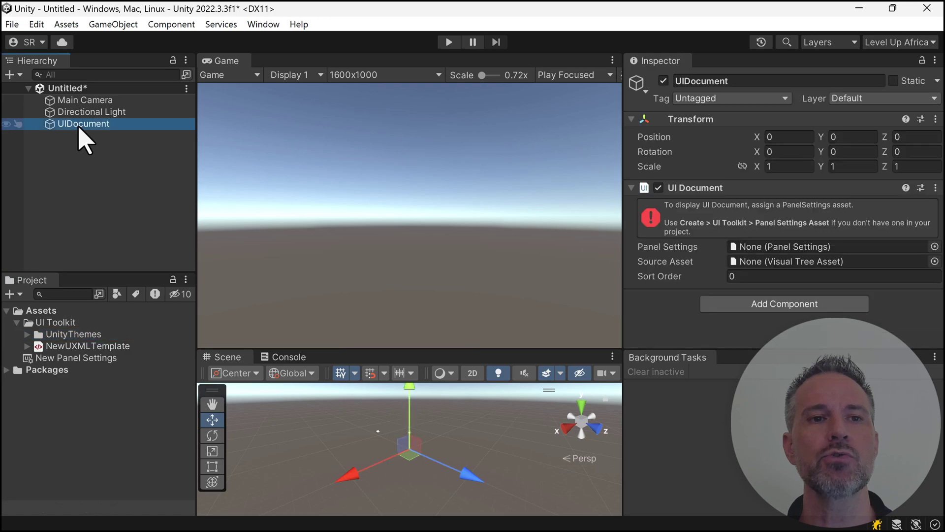
left_click_drag(31, 360, 798, 252)
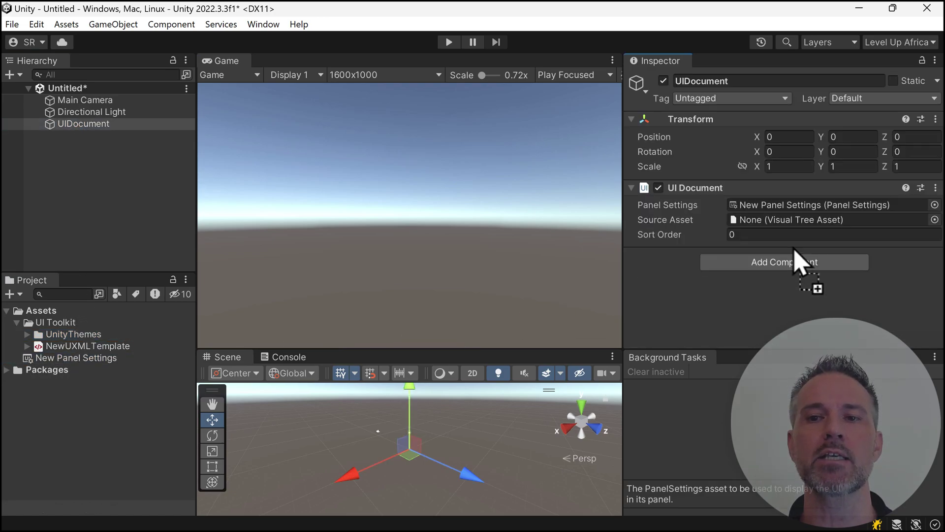
left_click_drag(73, 346, 816, 227)
double_click(815, 222)
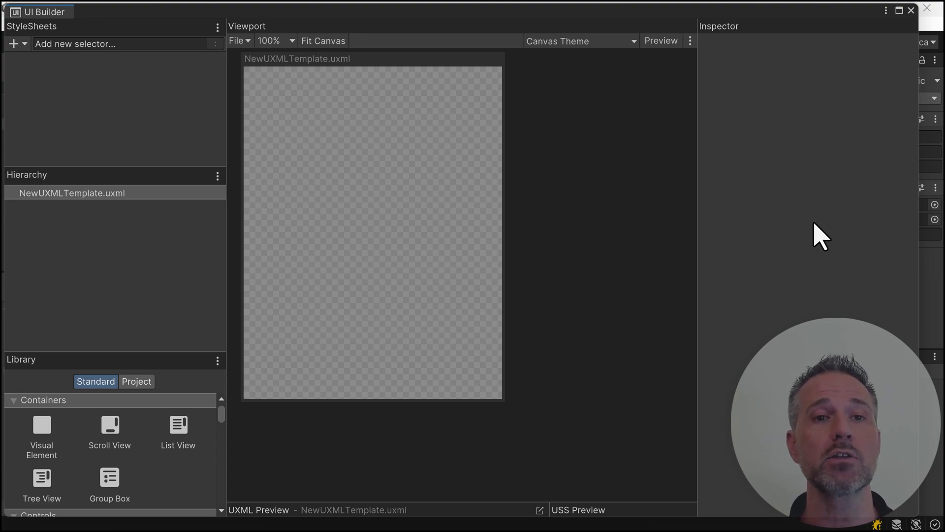
Enable Match Game View on the NewUXMLTemplate canvas so it uses the 1600x1000 resolution
scroll(379, 131, "up", 1)
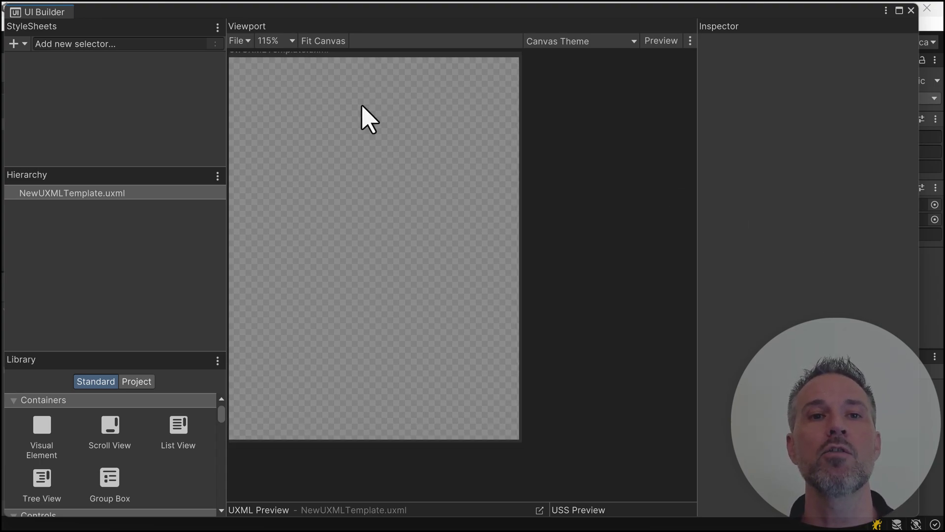
middle_click_drag(455, 83, 504, 129)
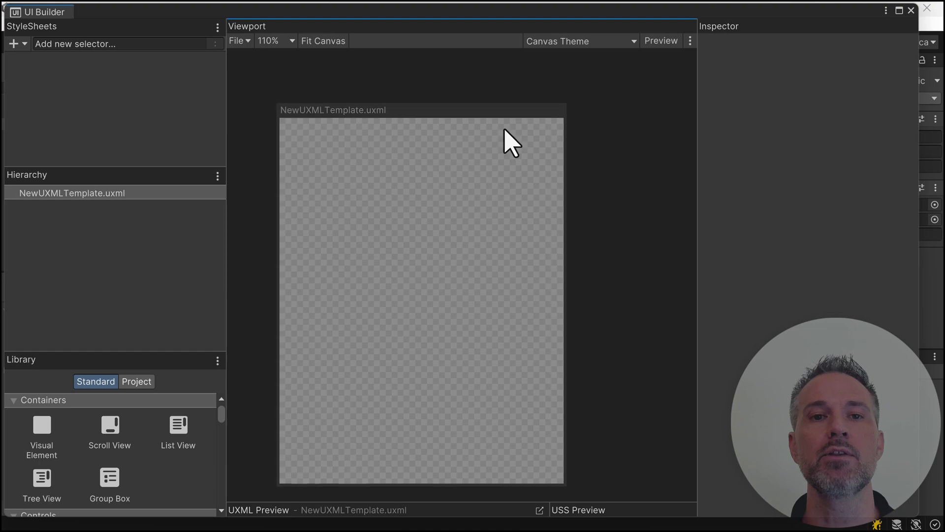
scroll(504, 129, "up", 1)
left_click(401, 109)
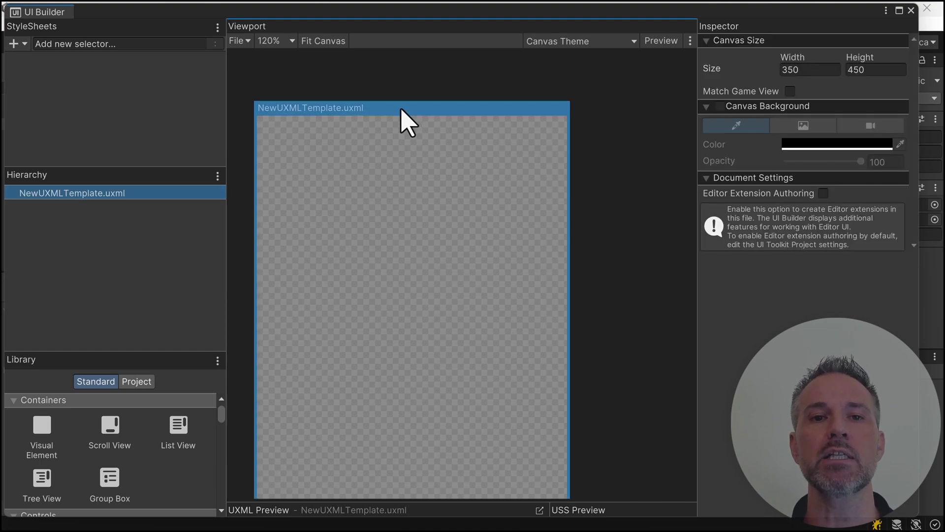
left_click(790, 92)
scroll(576, 143, "down", 8)
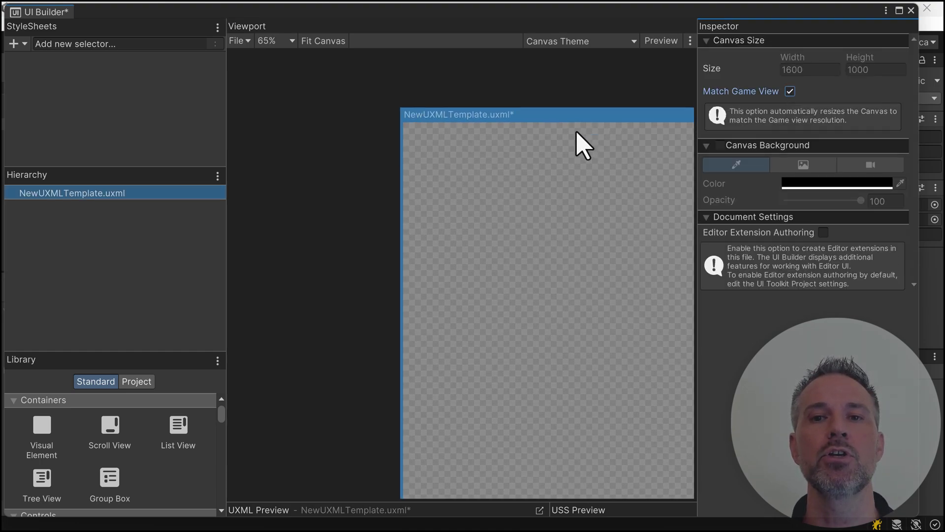
left_click(463, 114)
middle_click_drag(463, 113, 431, 76)
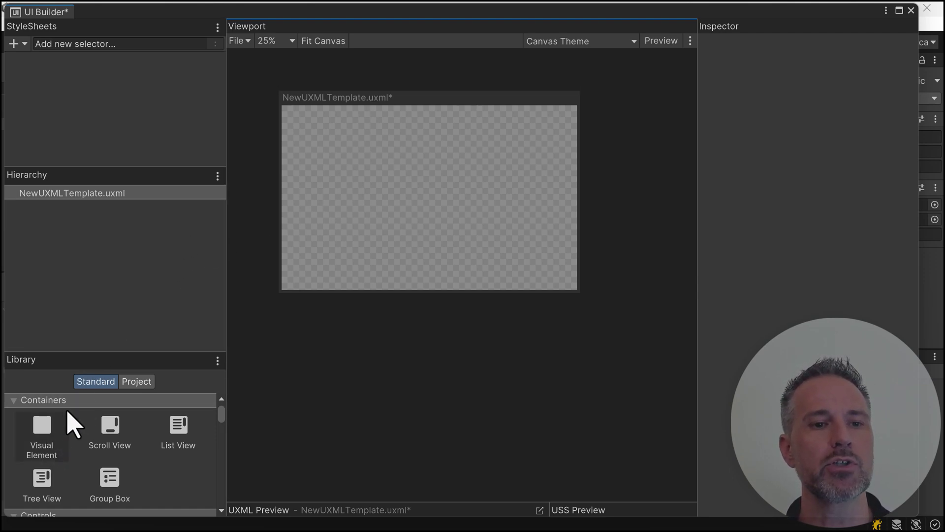
Add a Visual Element to the document and name it Screen
left_click_drag(77, 351, 92, 246)
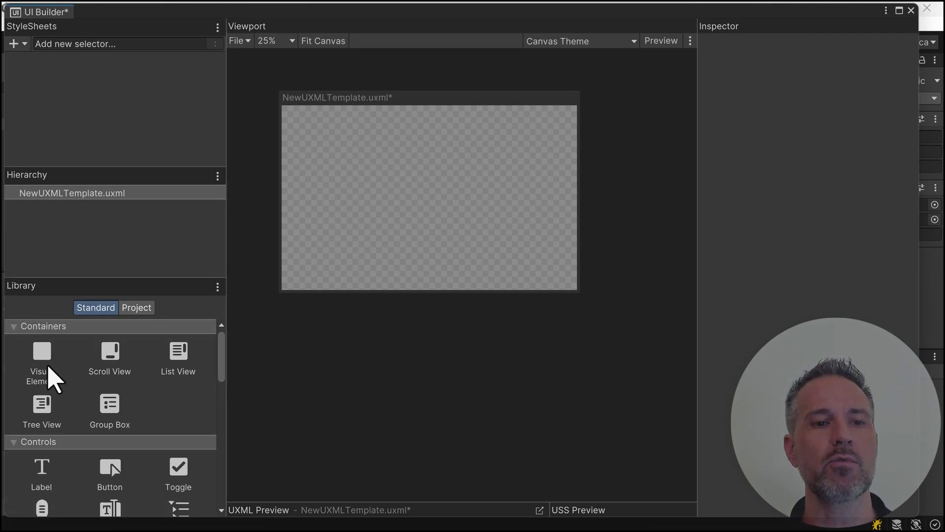
scroll(52, 379, "down", 15)
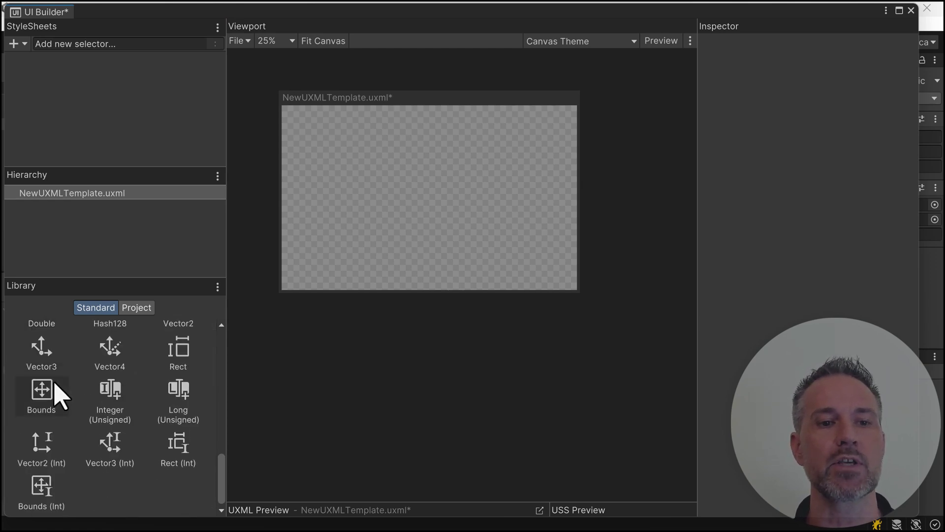
scroll(55, 385, "up", 15)
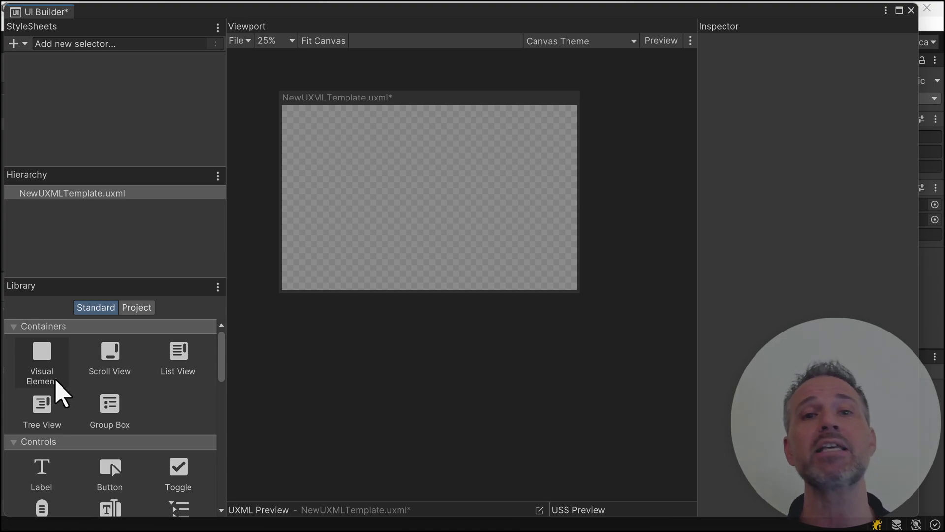
left_click_drag(44, 370, 78, 198)
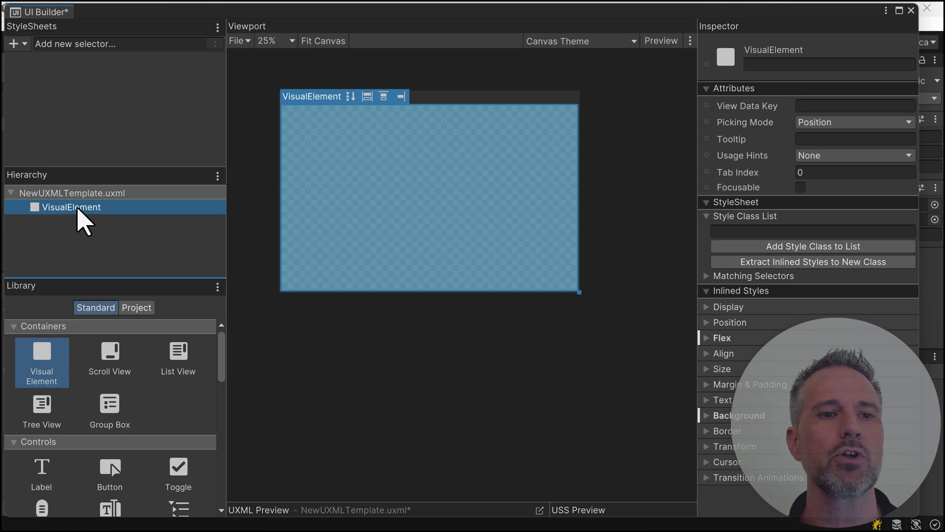
left_click(75, 209, "ctrl")
left_click(74, 210)
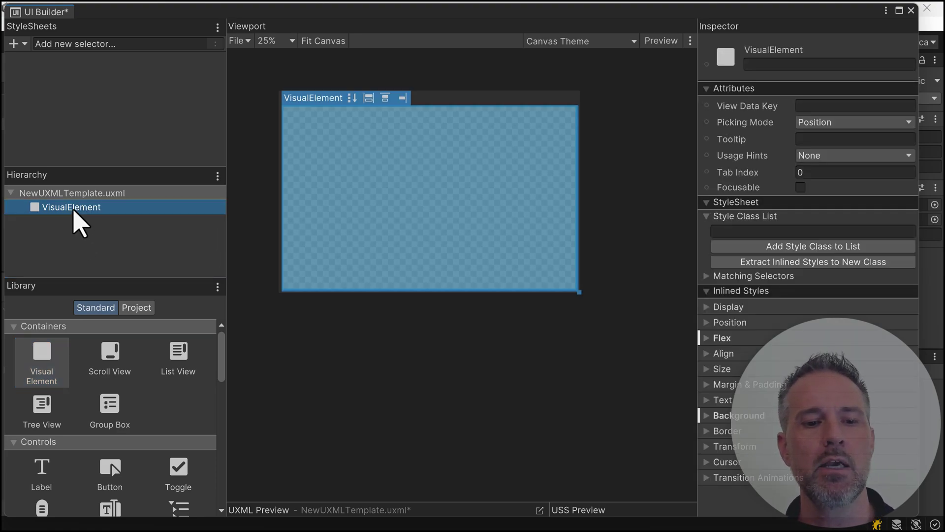
double_click(74, 209)
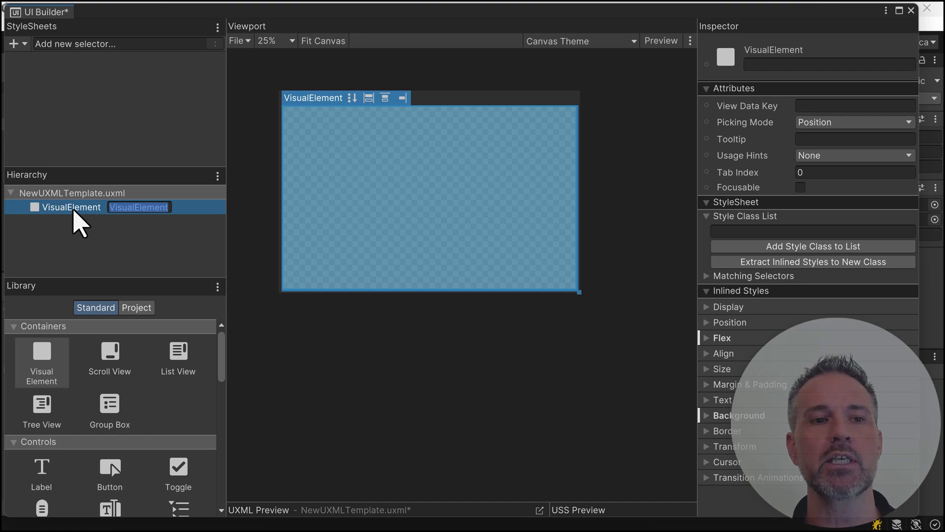
type("Screen")
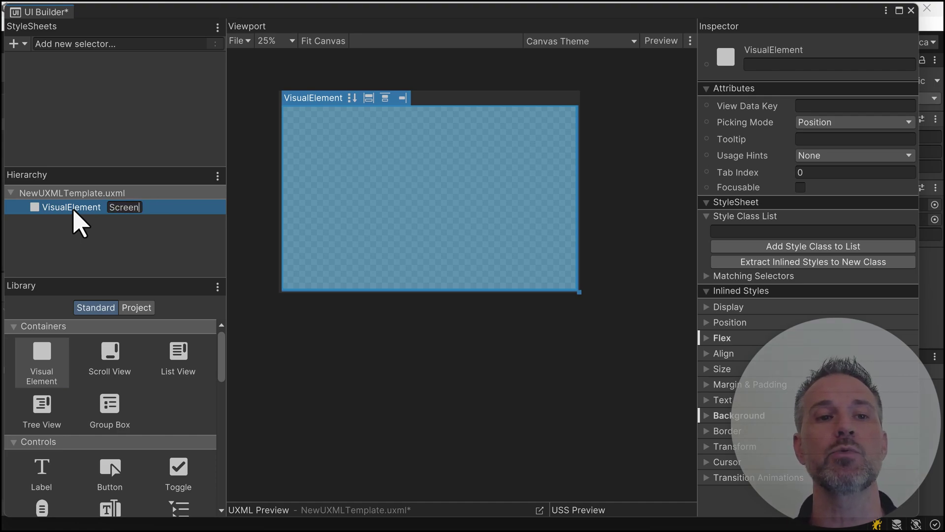
key("Return")
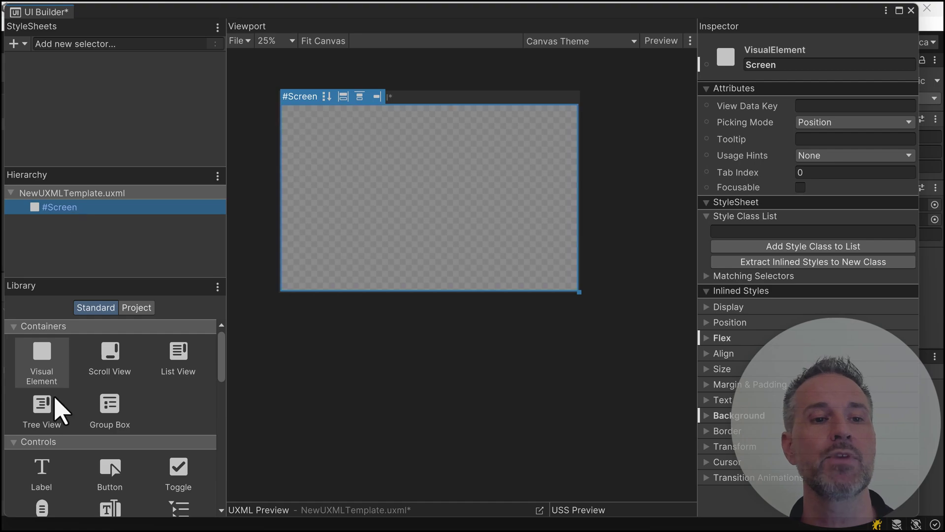
Nest a second Visual Element inside Screen and name it Content
left_click_drag(40, 358, 76, 228)
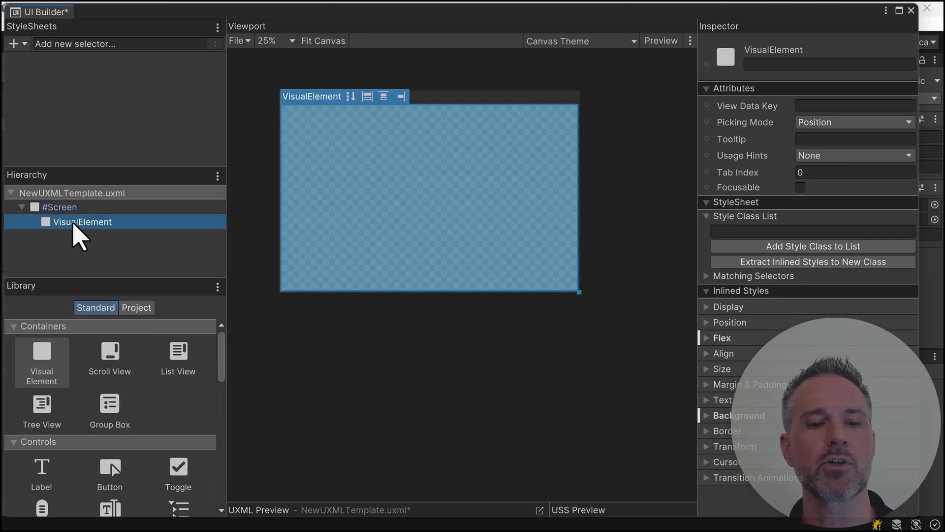
type("Content")
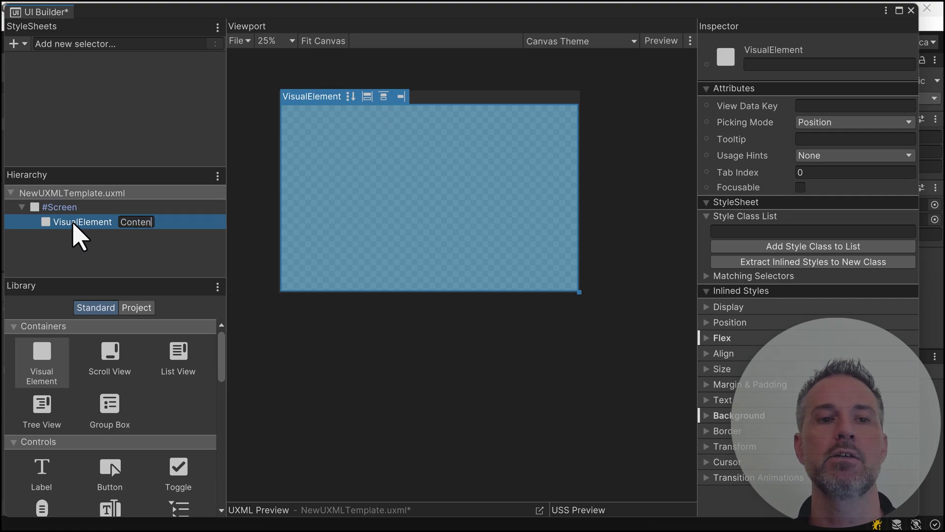
key("Return")
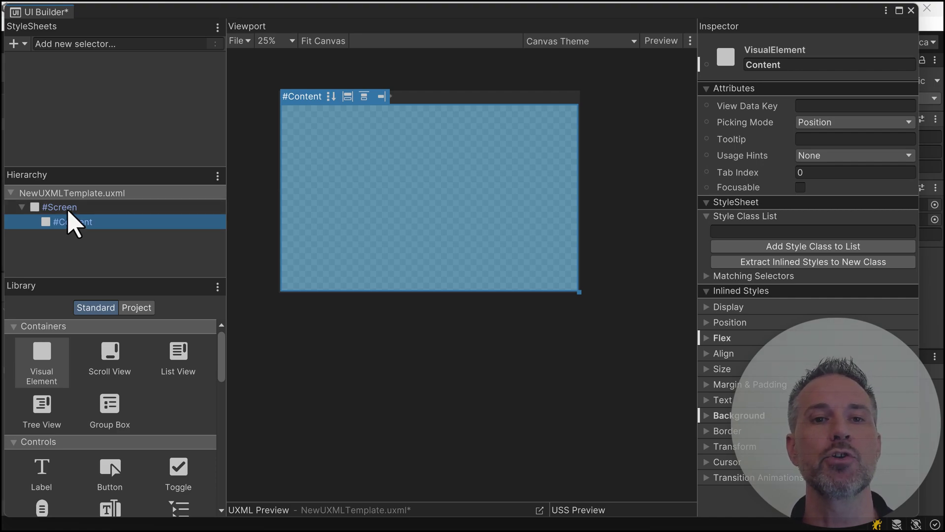
Set the Screen element's Margin to 50 under Inlined Styles > Margin & Padding
left_click(68, 211)
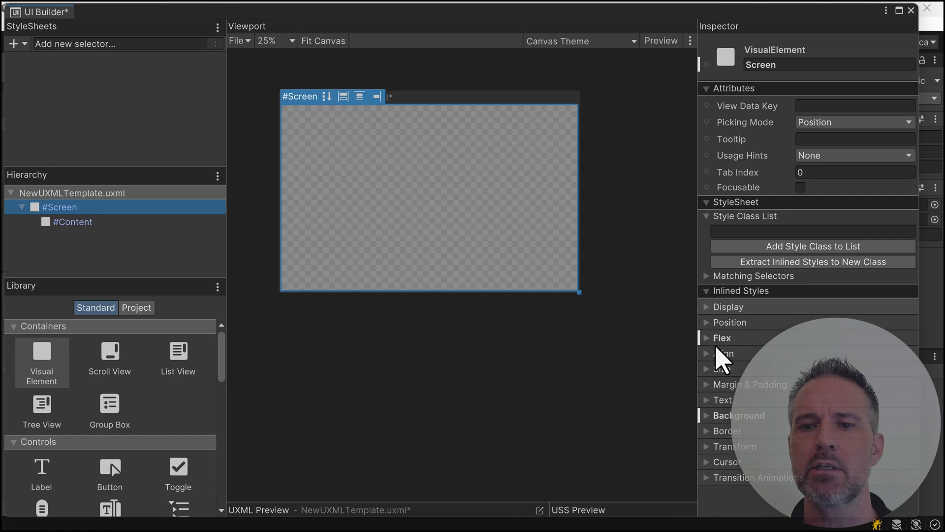
left_click(708, 385)
scroll(829, 391, "down", 3)
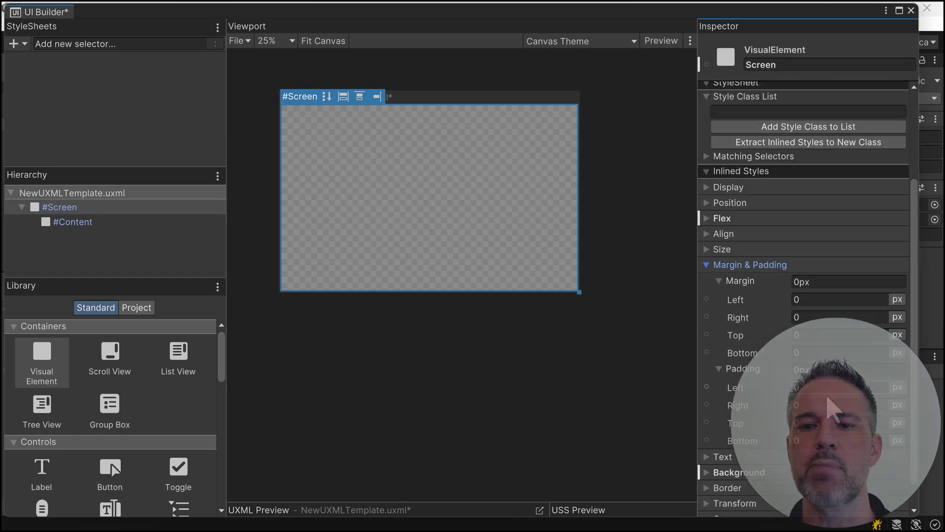
left_click(814, 284)
type("50")
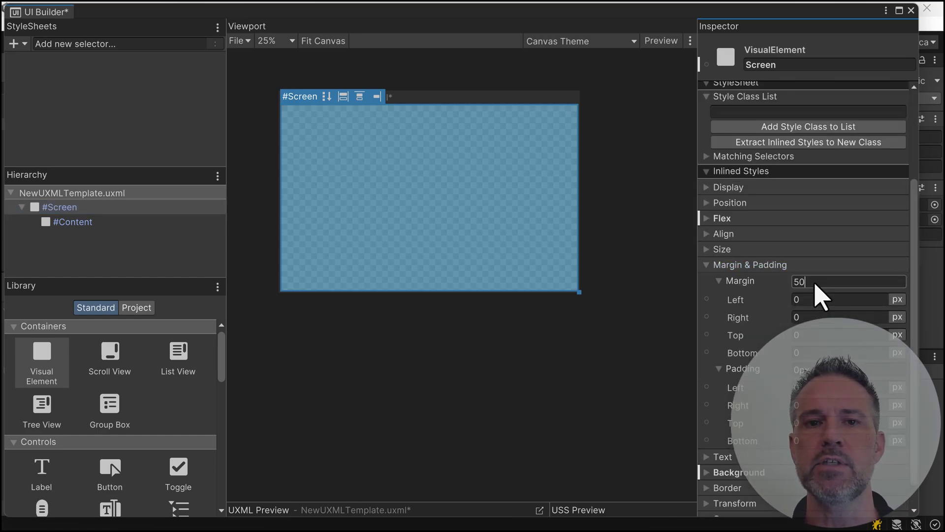
key("Return")
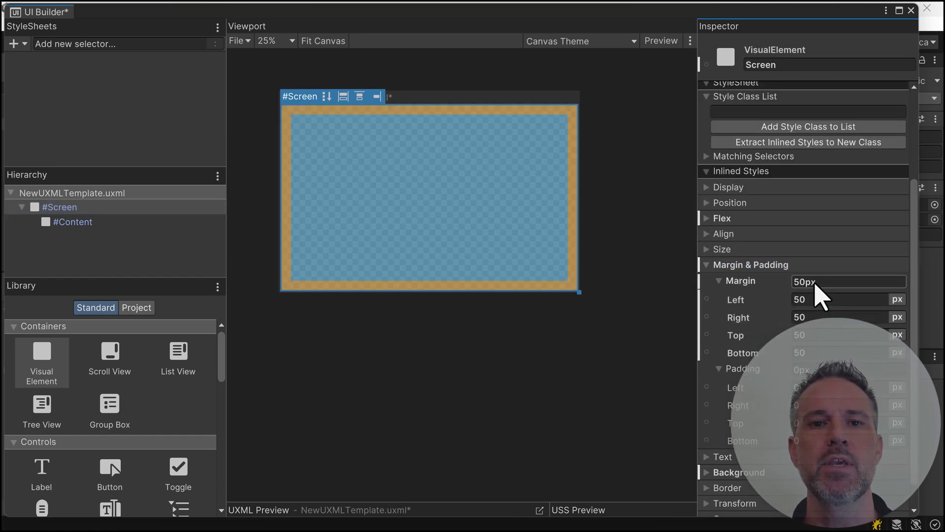
Place a Button inside Content with the text 'Hello World'
left_click(78, 223)
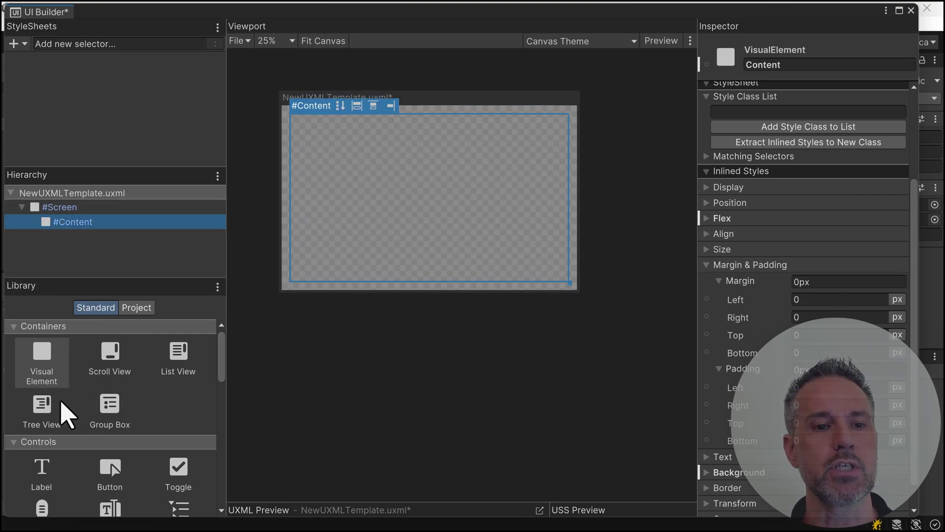
scroll(84, 433, "down", 3)
scroll(110, 463, "up", 3)
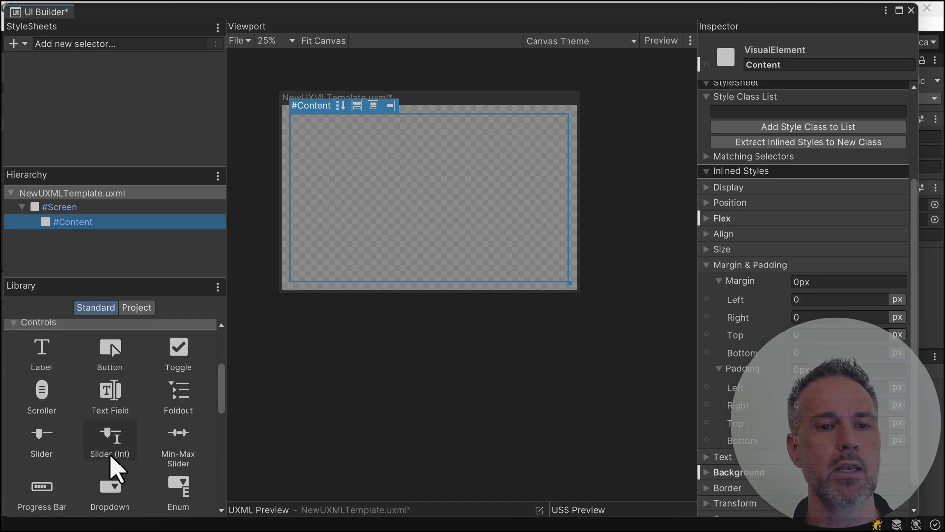
scroll(110, 460, "down", 3)
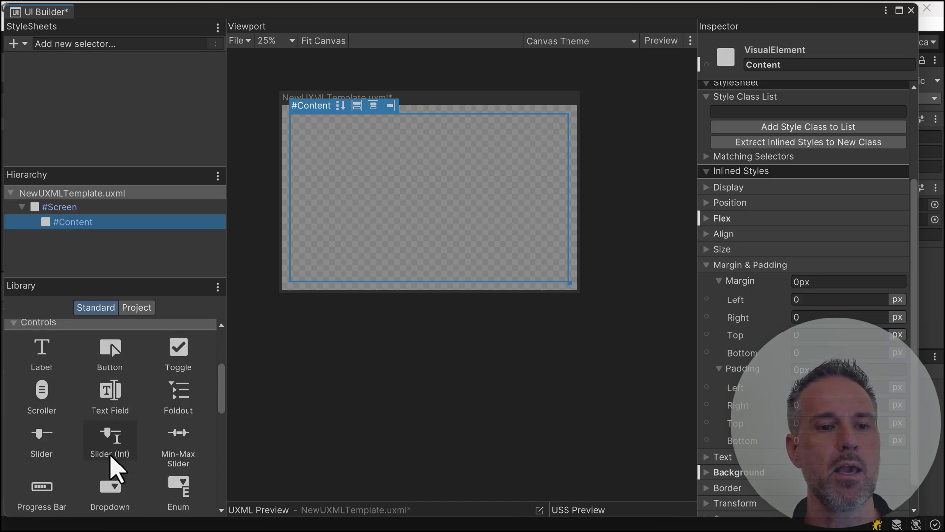
scroll(205, 474, "up", 2)
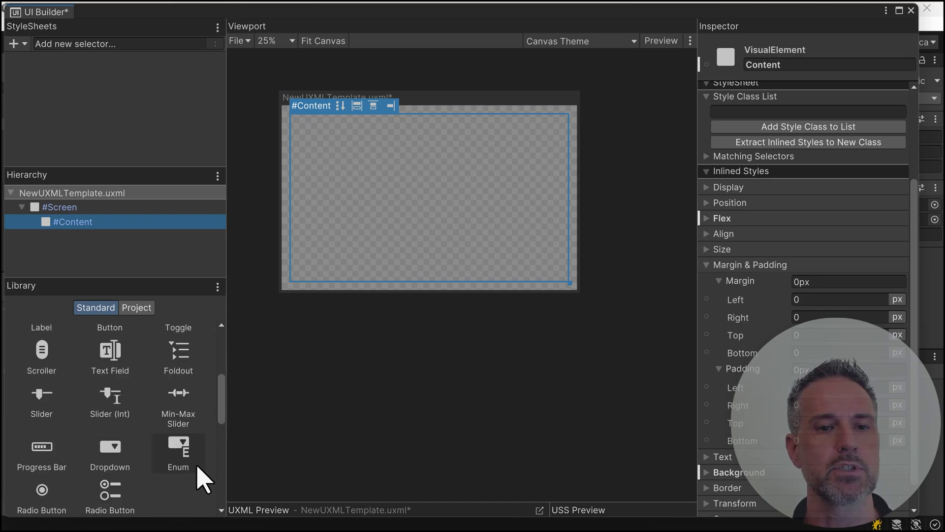
left_click_drag(110, 353, 73, 233)
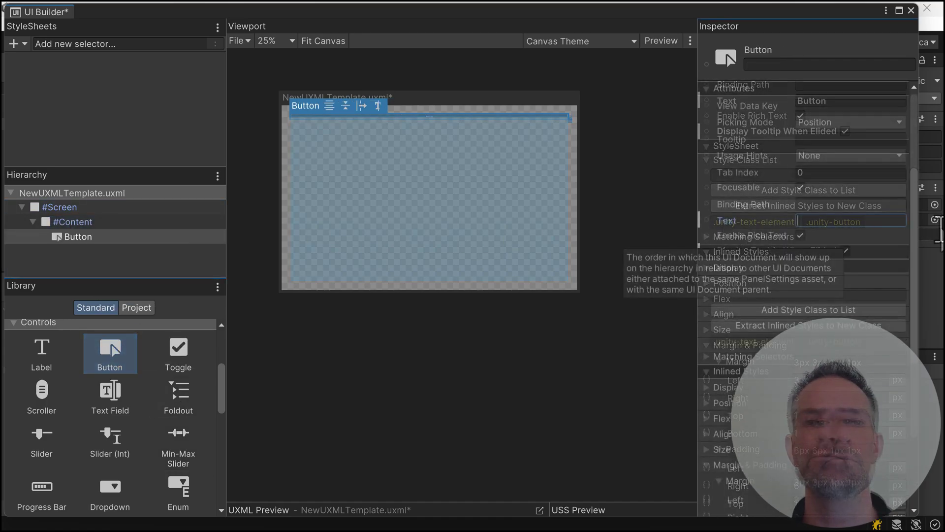
type("Hello World")
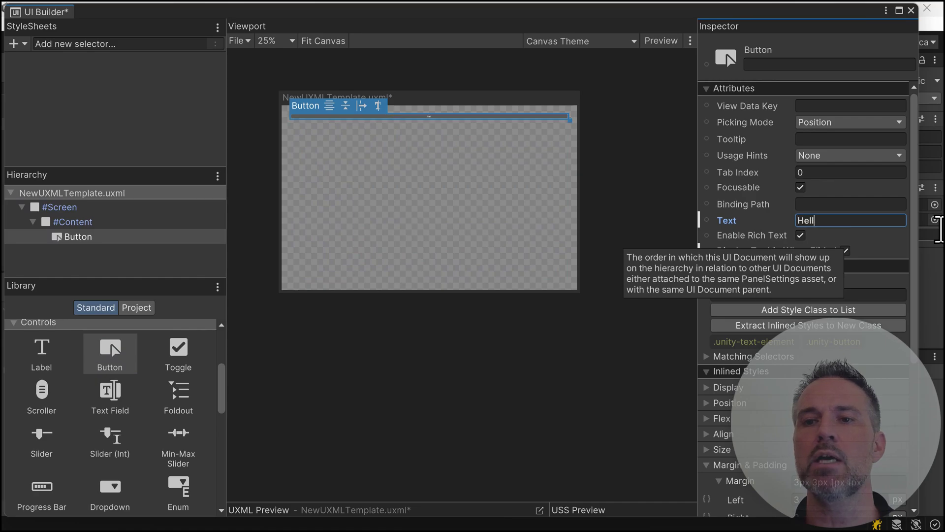
left_click(77, 238)
Rename the button to HelloWorldButton and reselect it in the Hierarchy
double_click(78, 237)
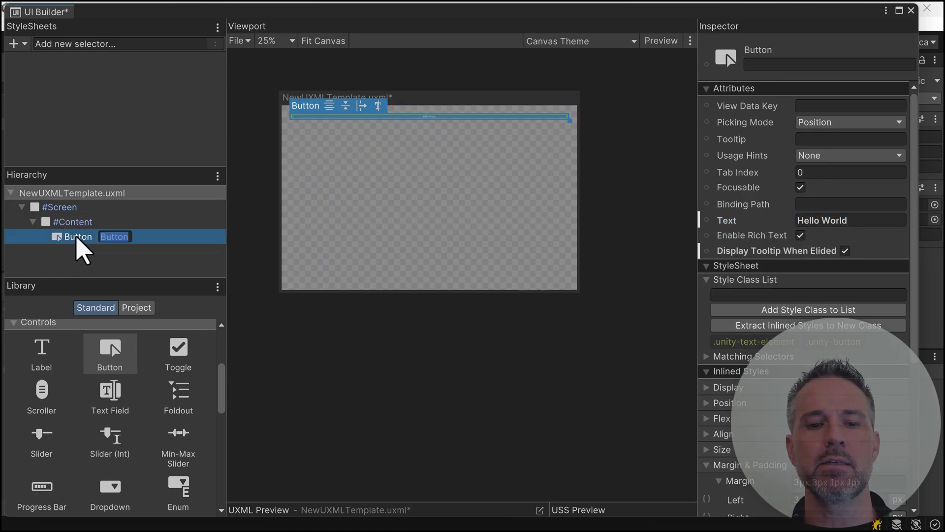
type("HelloWorld")
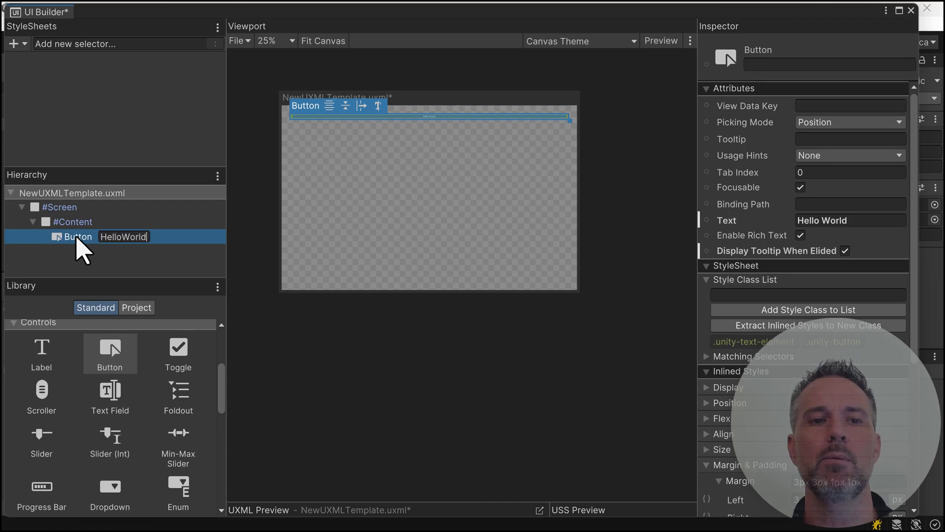
type("Button")
key("Return")
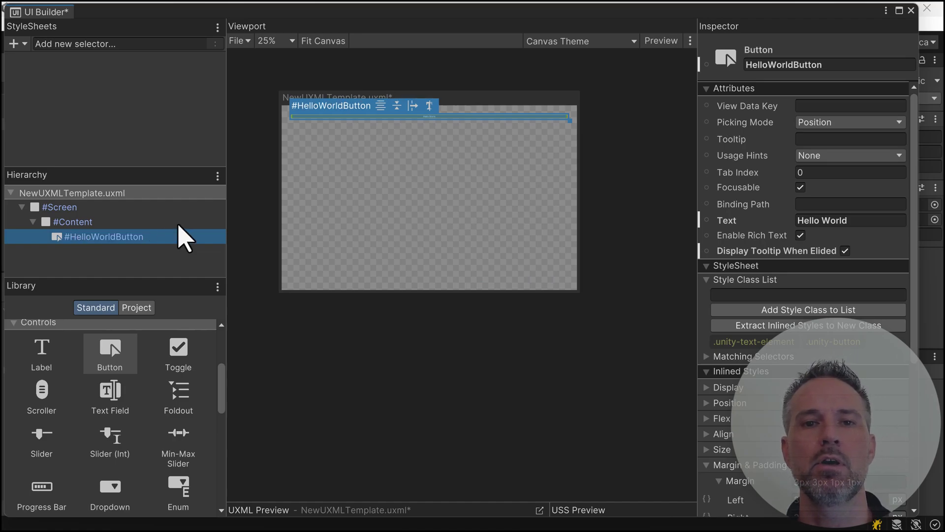
scroll(440, 154, "up", 3)
scroll(416, 81, "up", 1)
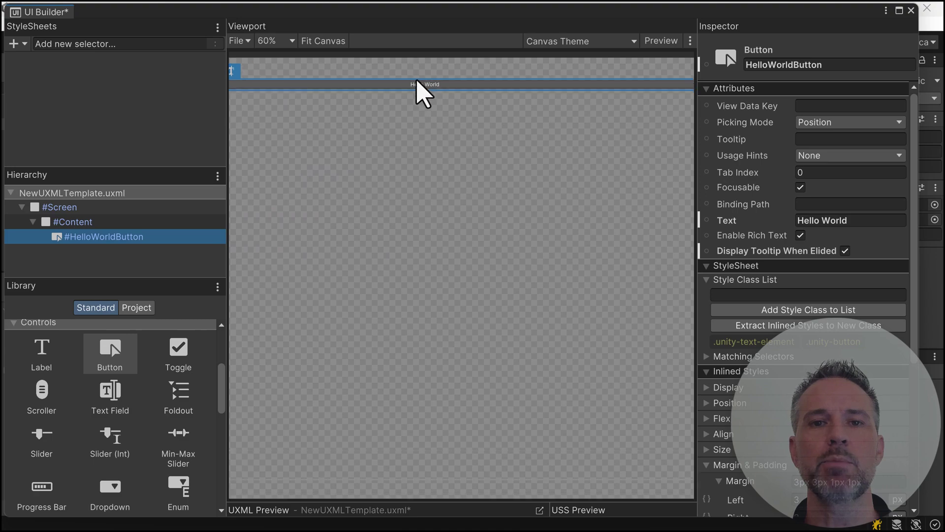
left_click(111, 237)
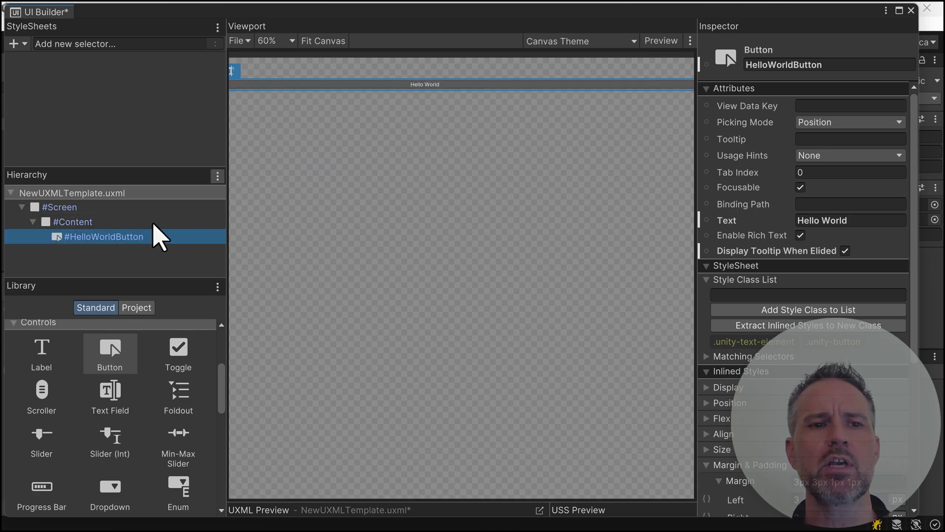
key("Up")
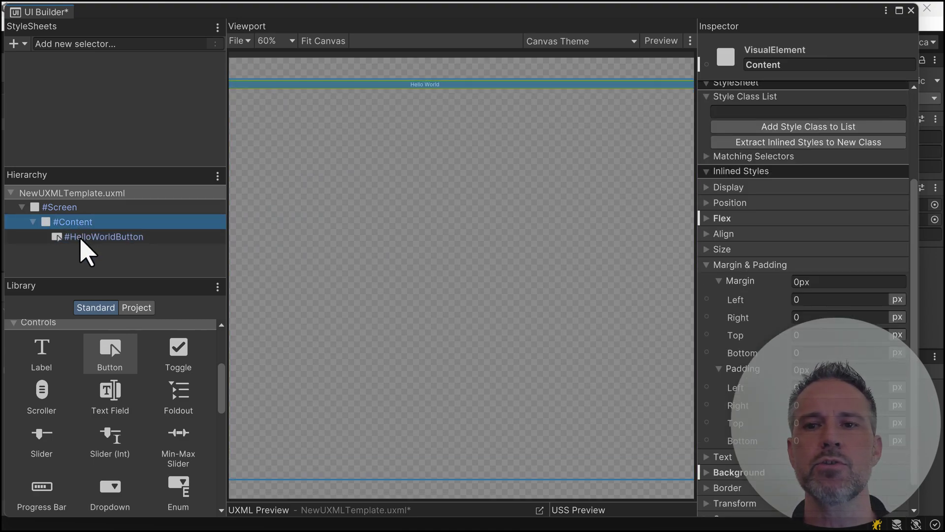
key("Down")
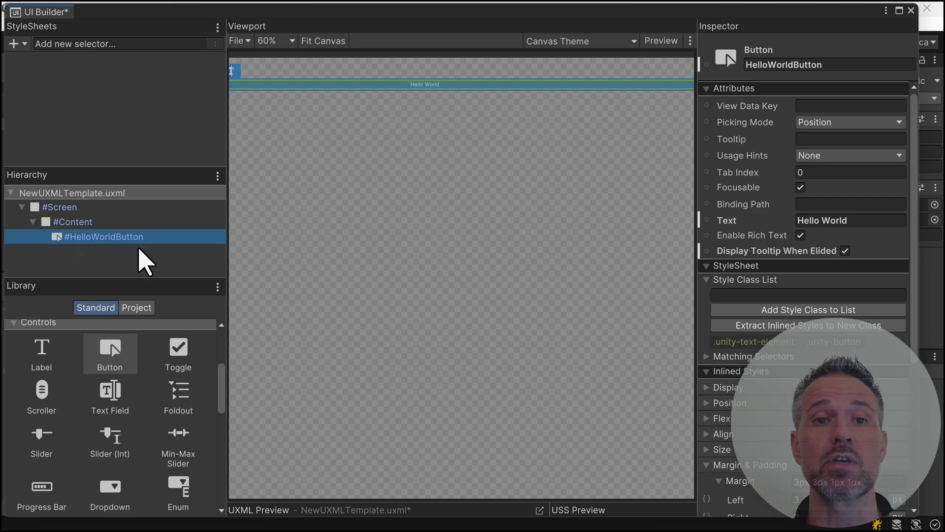
scroll(322, 277, "down", 2)
left_click(84, 224)
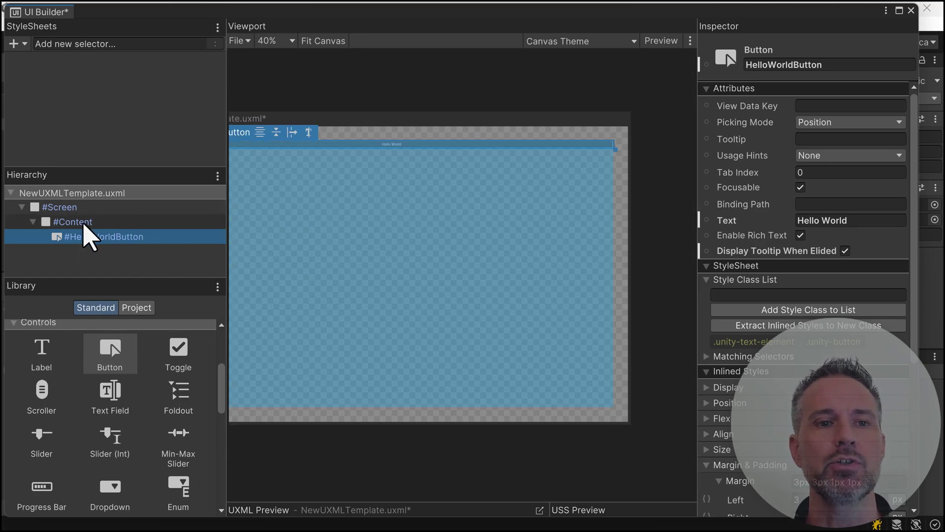
left_click(86, 237)
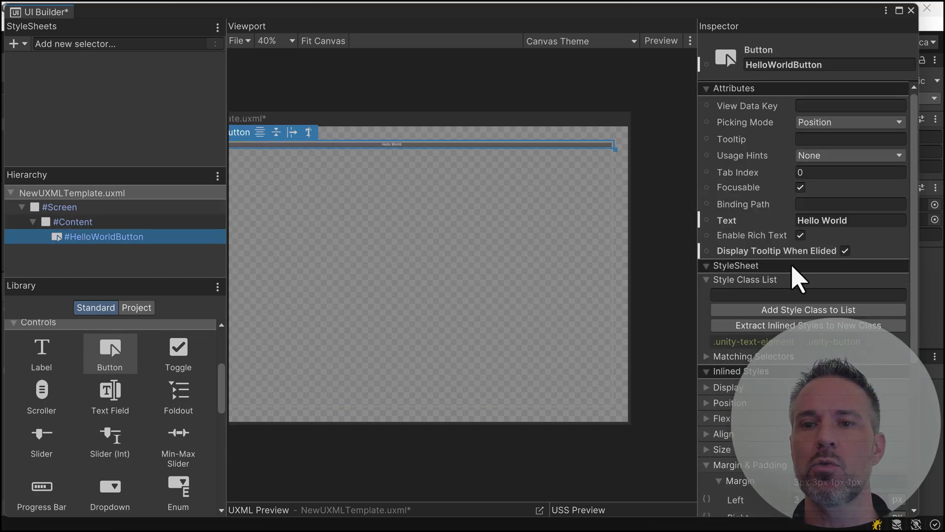
scroll(748, 273, "down", 4)
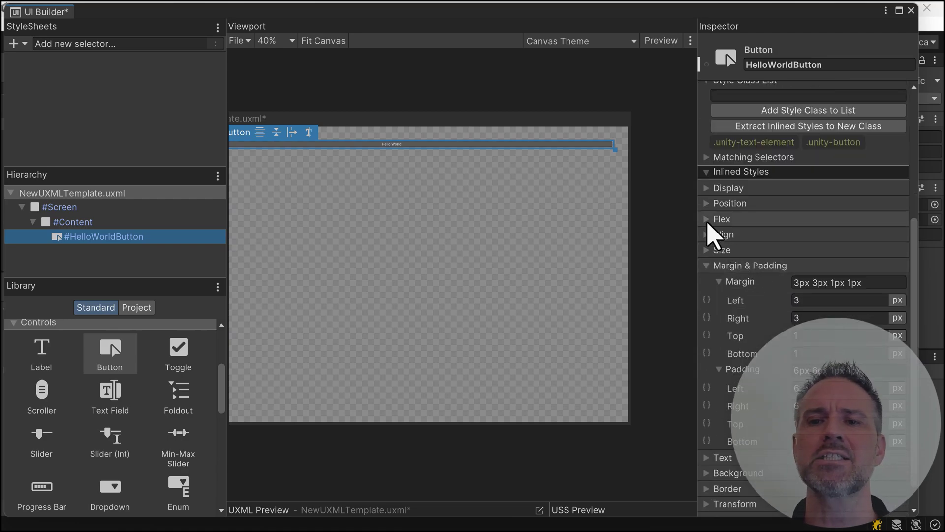
Make the button absolutely positioned with left and top offsets of 0px
left_click(710, 204)
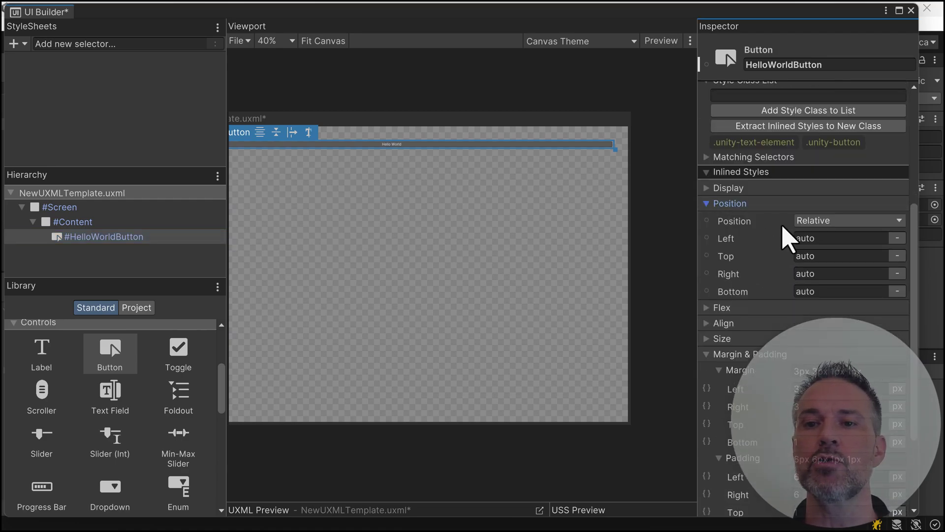
left_click(824, 222)
left_click(829, 251)
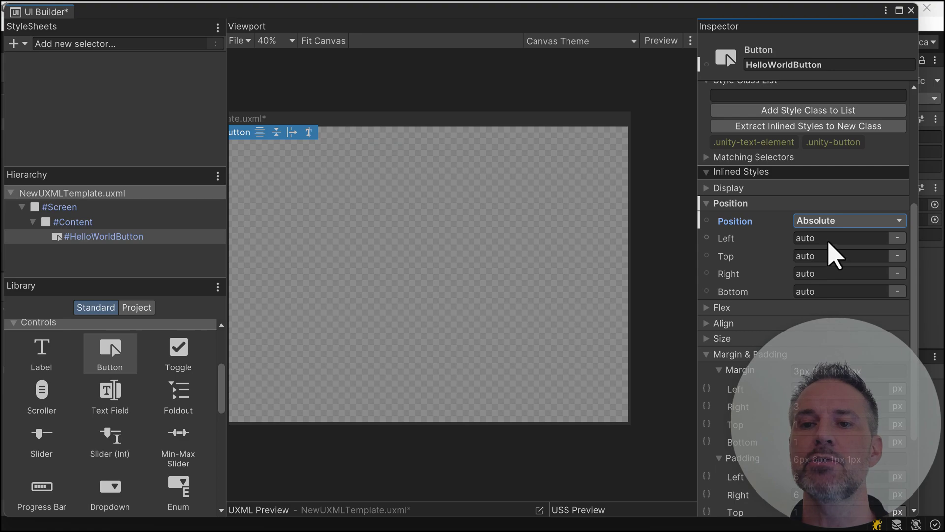
left_click(829, 239)
type("0")
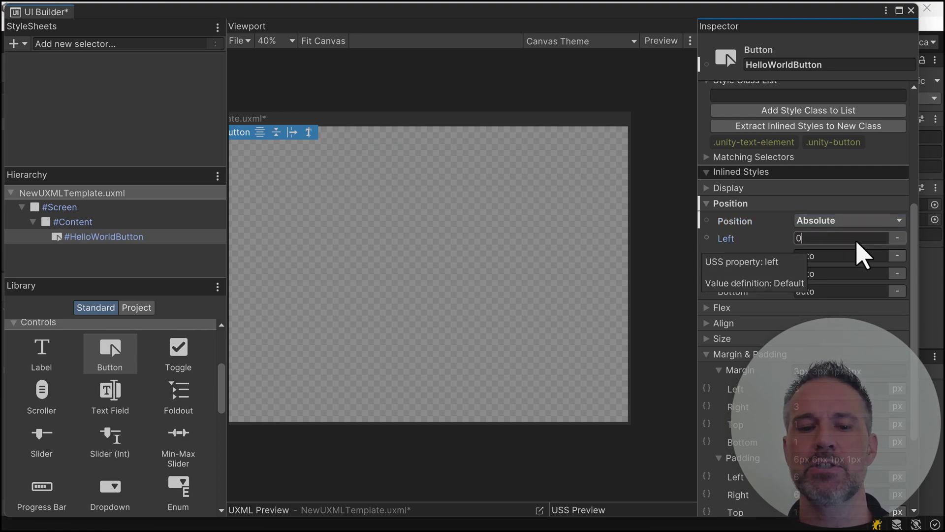
type("px")
key("Return")
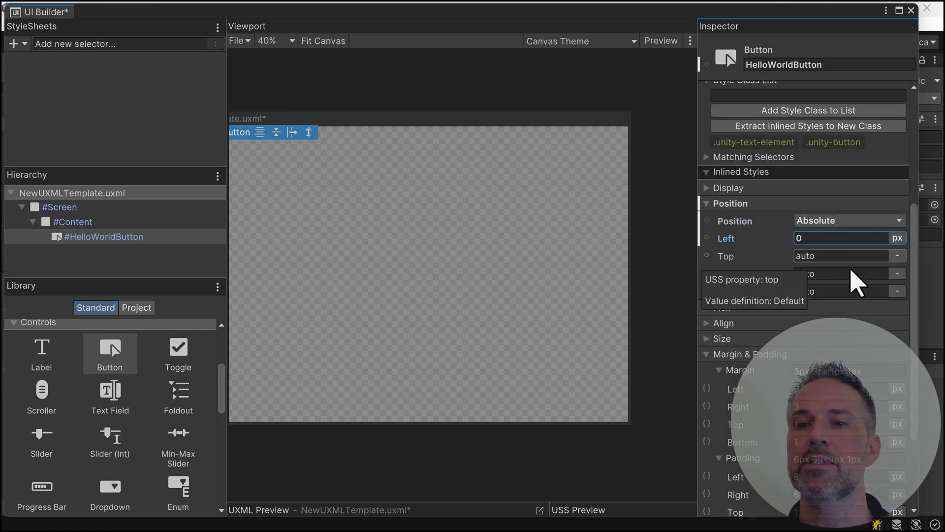
left_click(847, 257)
type("0px")
key("Return")
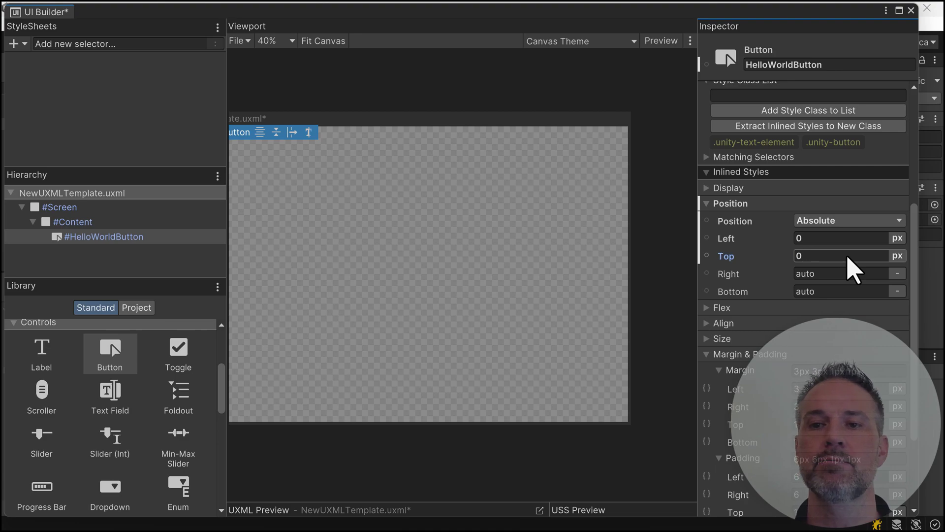
left_click(379, 107)
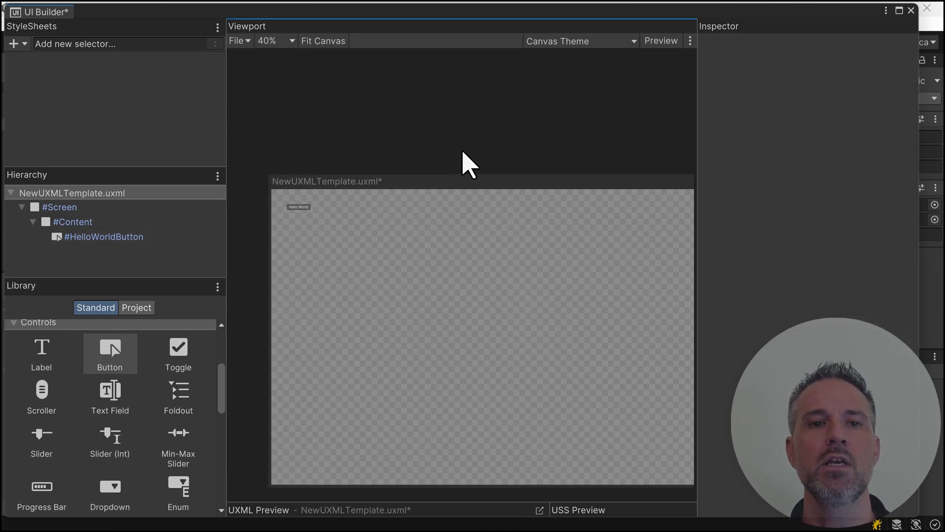
Give the HelloWorldButton a width of 300px and a height of 200px
left_click(79, 237)
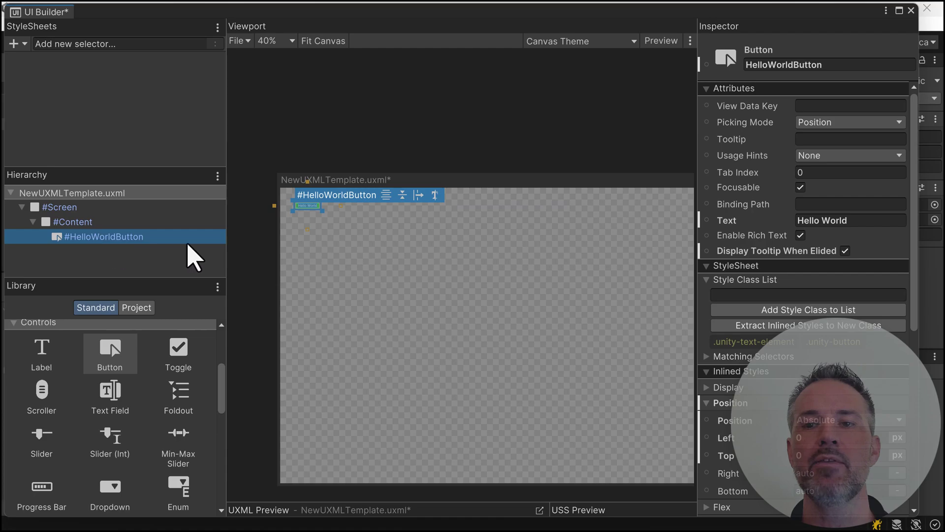
scroll(810, 271, "down", 3)
scroll(812, 283, "down", 3)
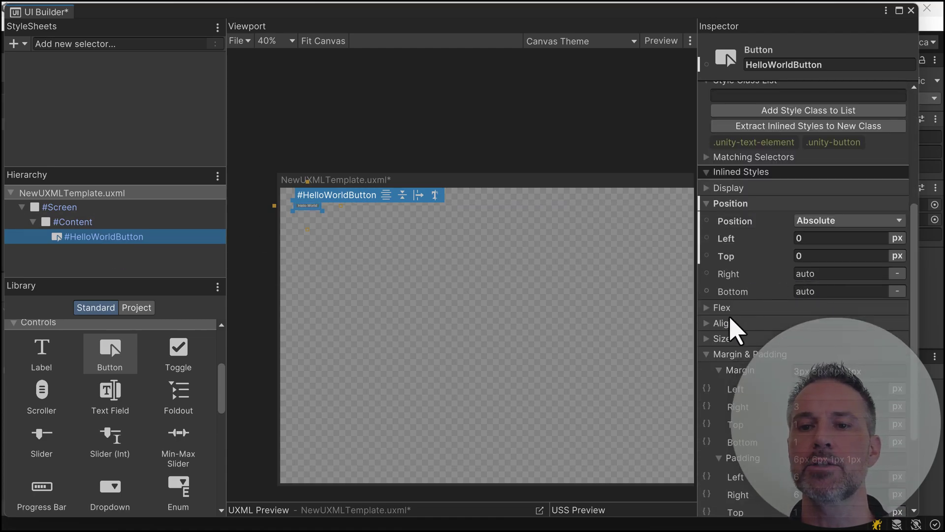
left_click(714, 338)
scroll(846, 320, "down", 2)
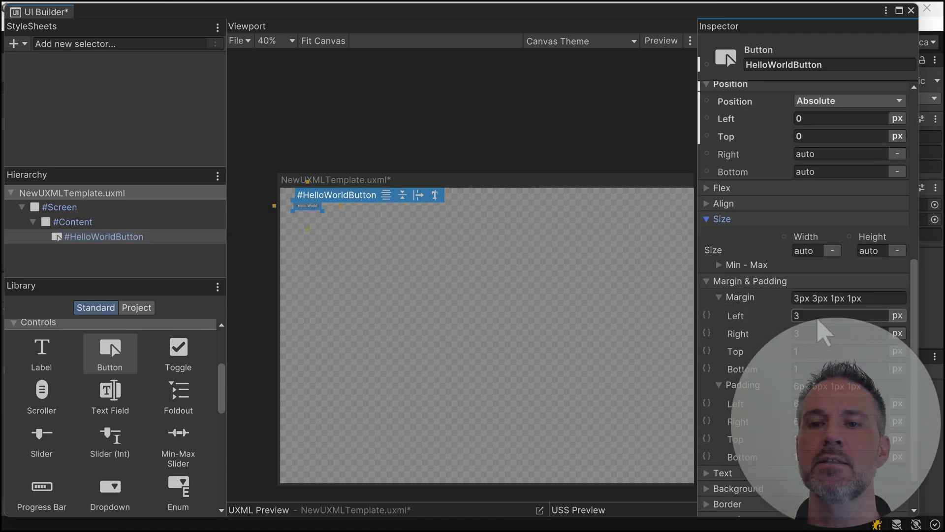
left_click(810, 252)
type("300")
key("Return")
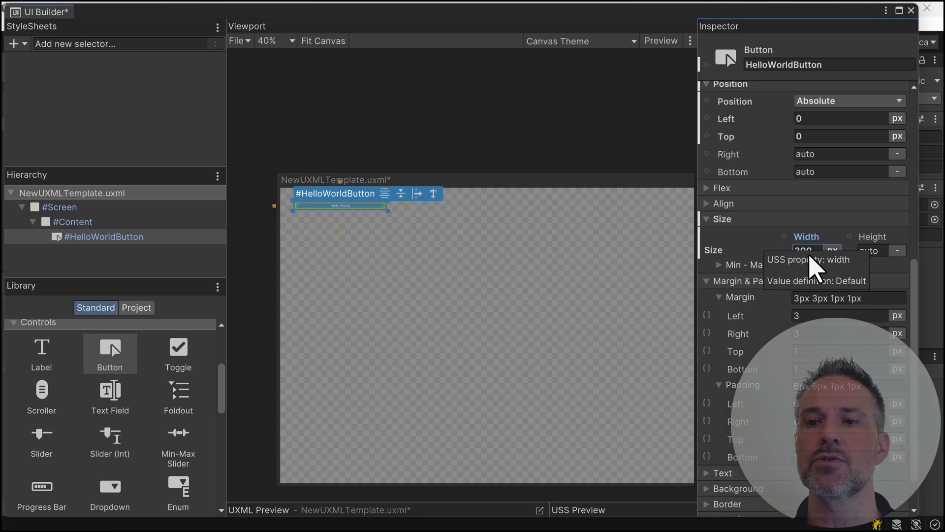
key("Tab")
type("200")
key("Return")
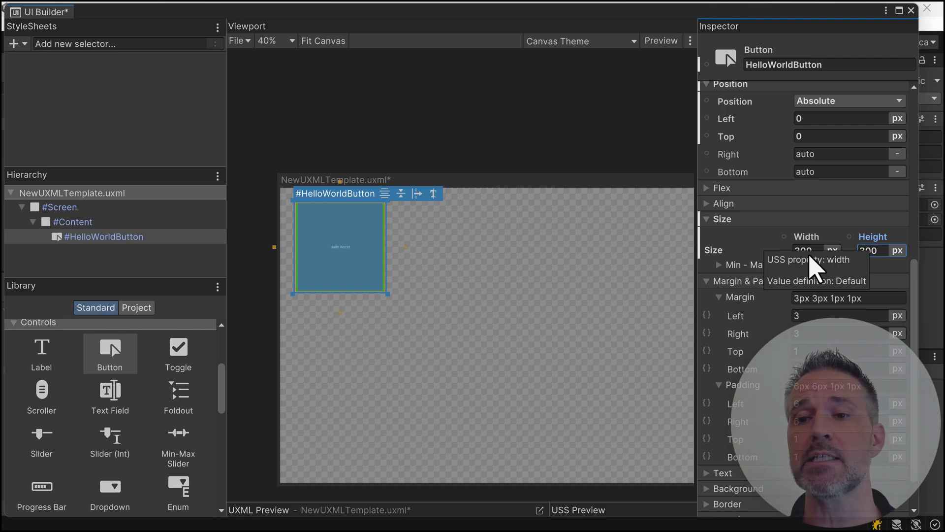
Raise the Hello World text font size from 12 to about 54
scroll(743, 217, "down", 1)
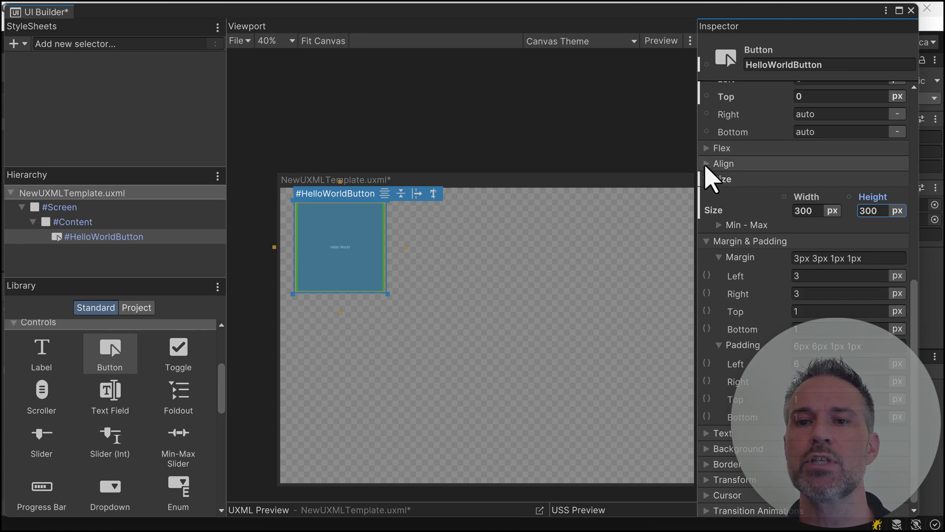
left_click(717, 432)
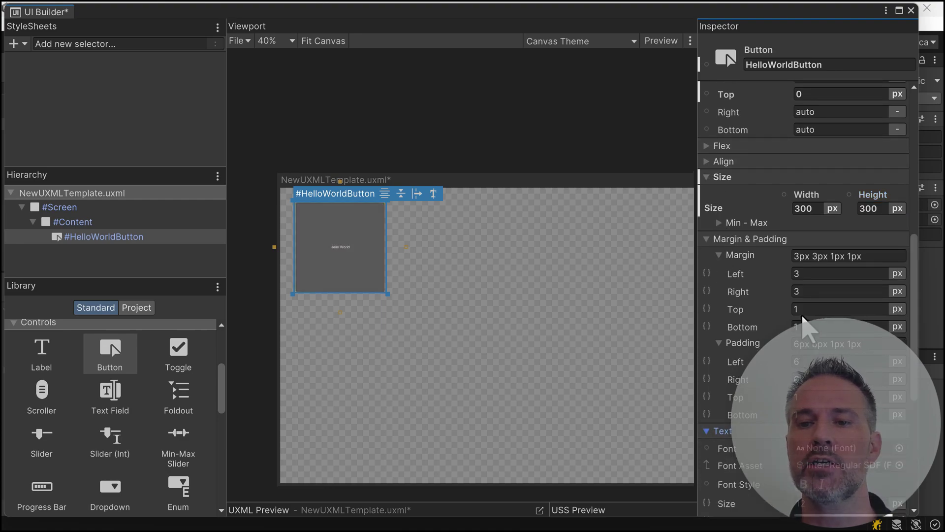
scroll(832, 374, "down", 4)
left_click_drag(733, 344, 767, 347)
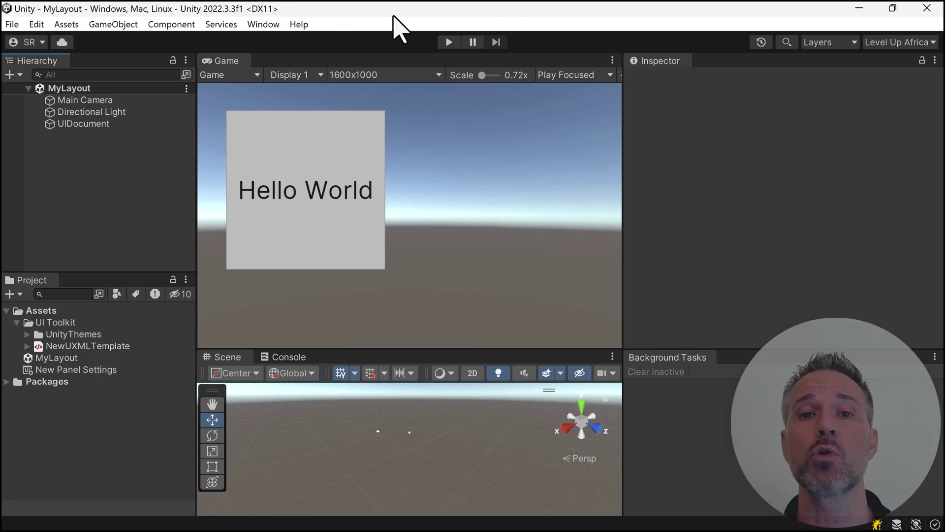
Play the scene to view the Hello World button in the Game view, then stop
left_click(448, 42)
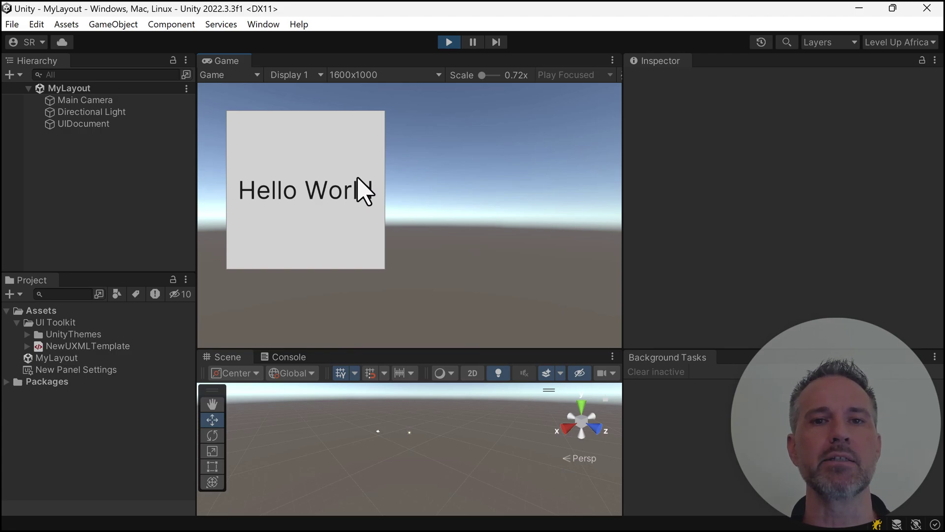
left_click(449, 42)
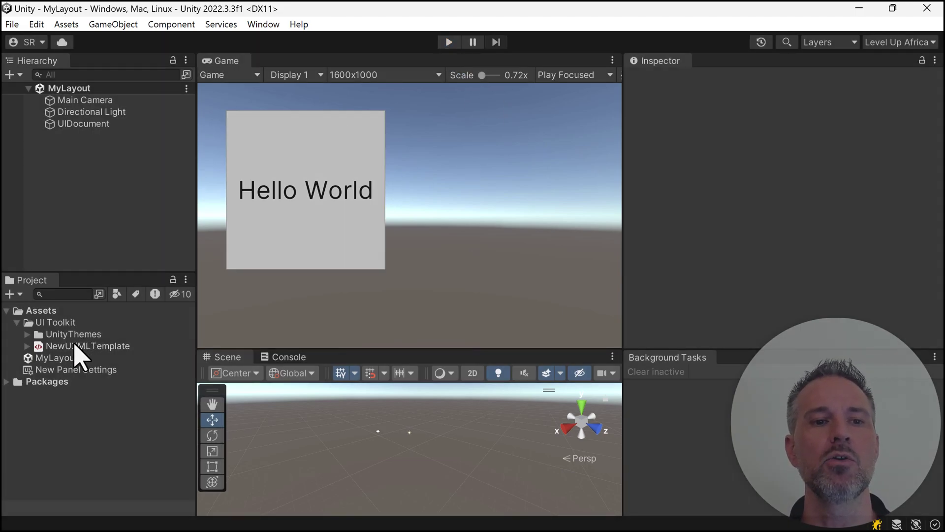
Reopen NewUXMLTemplate and create a .button selector in a new mystyles.uss style sheet
double_click(75, 345)
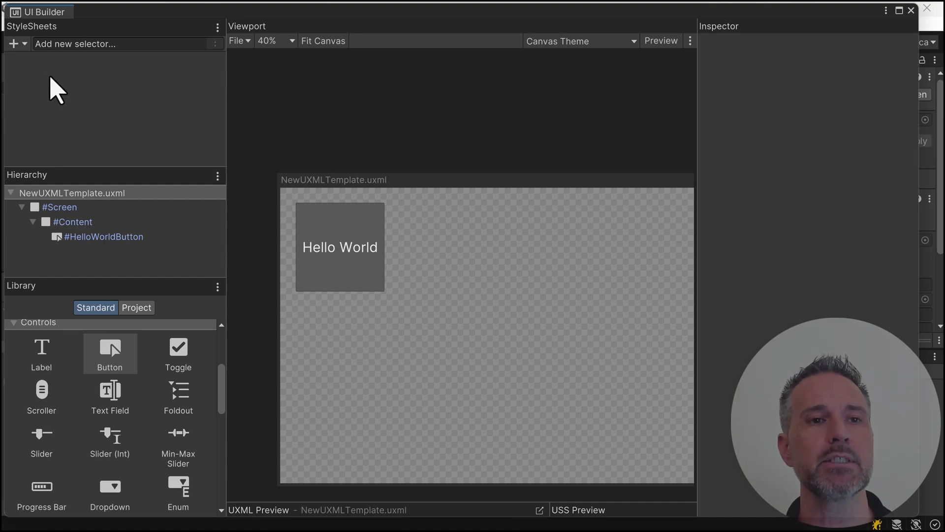
left_click(61, 43)
type(".")
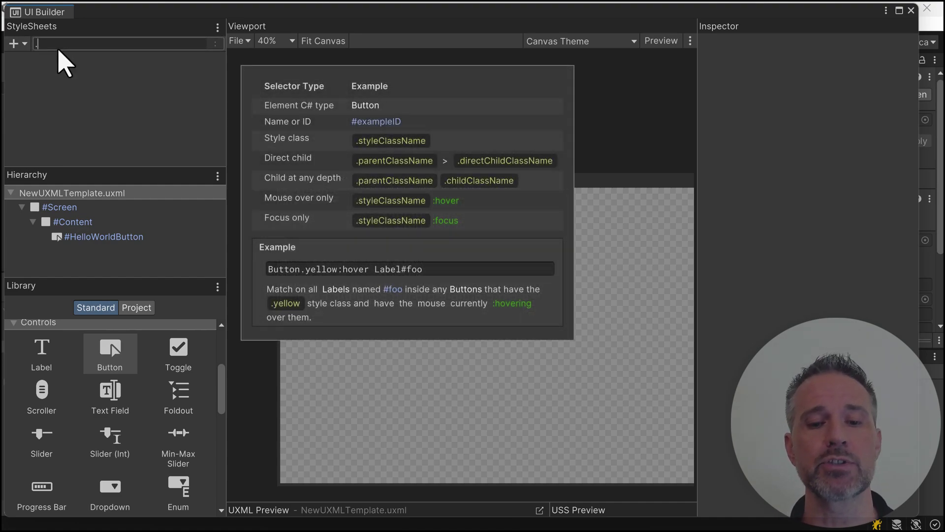
type("button")
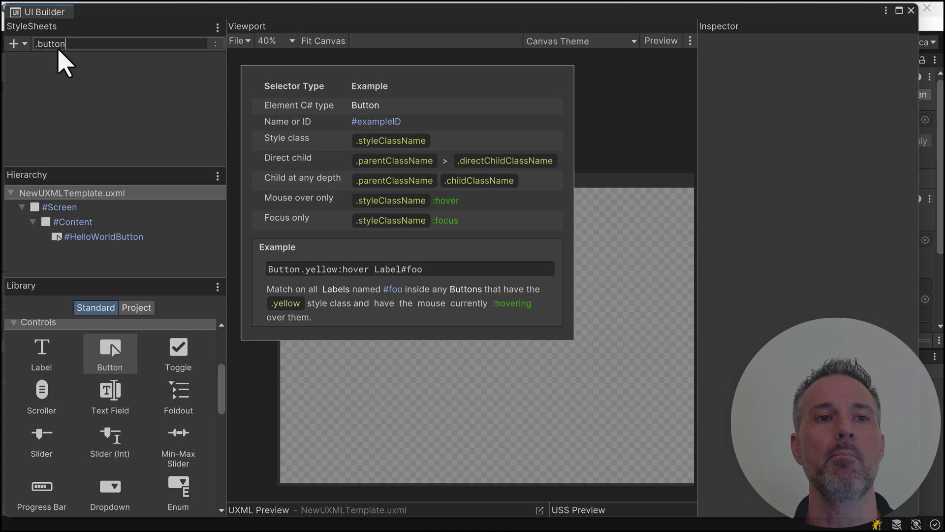
key("Return")
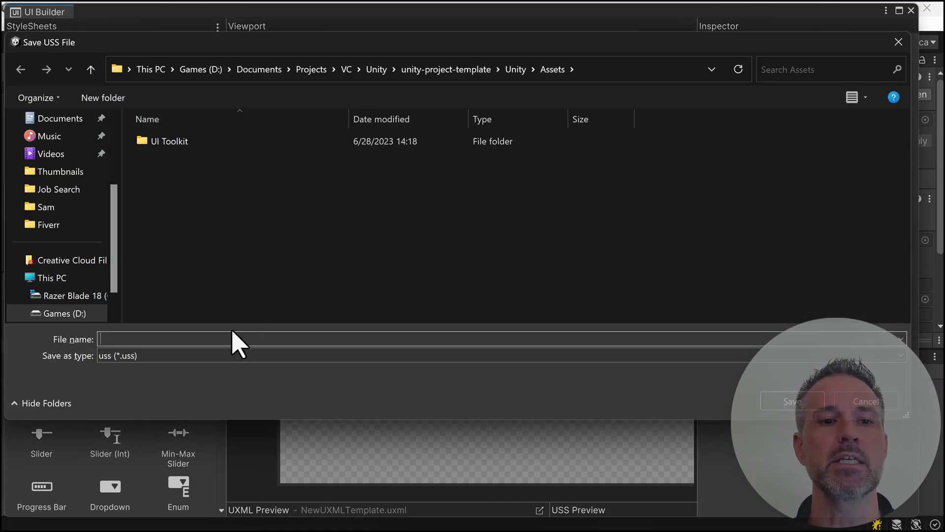
type("mystyles")
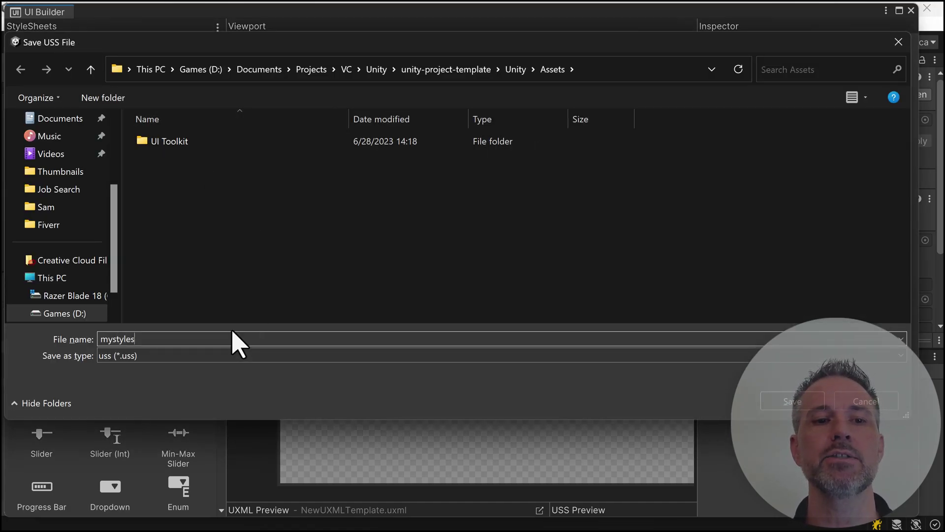
key("Return")
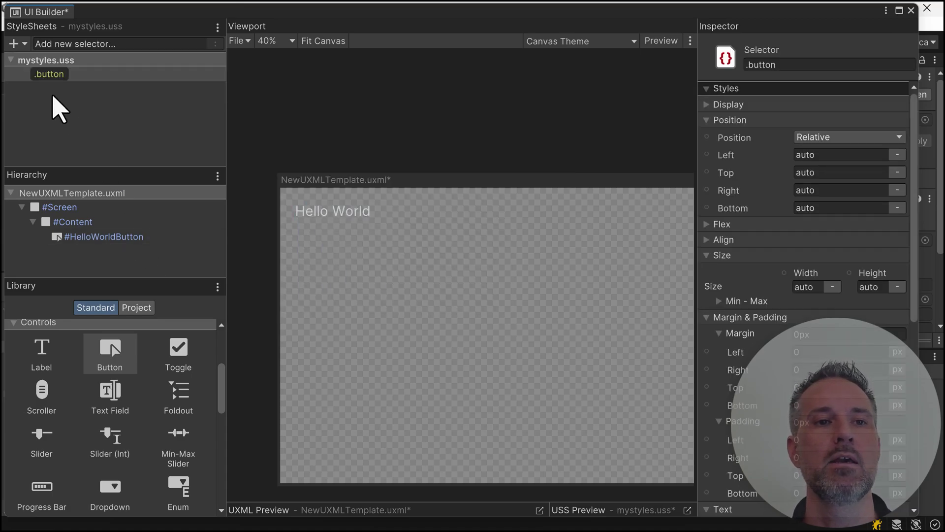
Apply the .button class to HelloWorldButton and duplicate the selector as '.button:hover'
left_click_drag(50, 78, 100, 238)
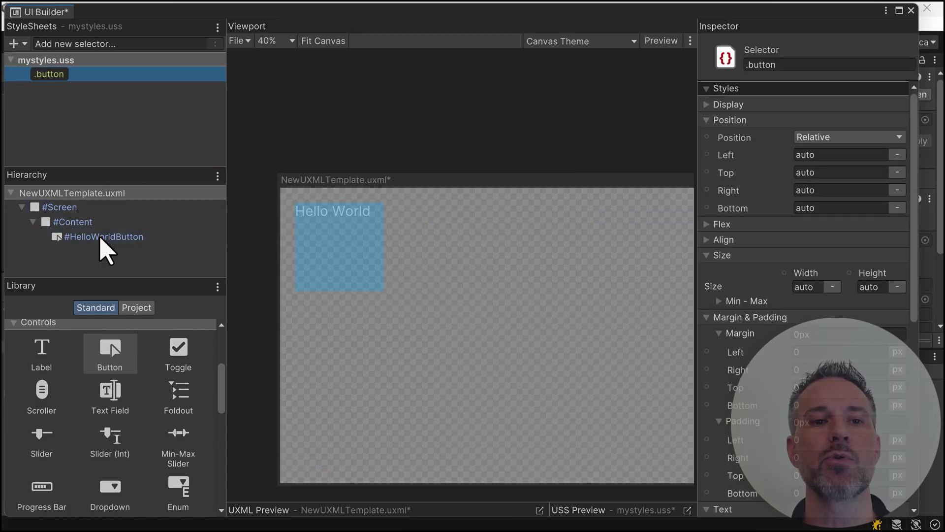
left_click(51, 78, "ctrl")
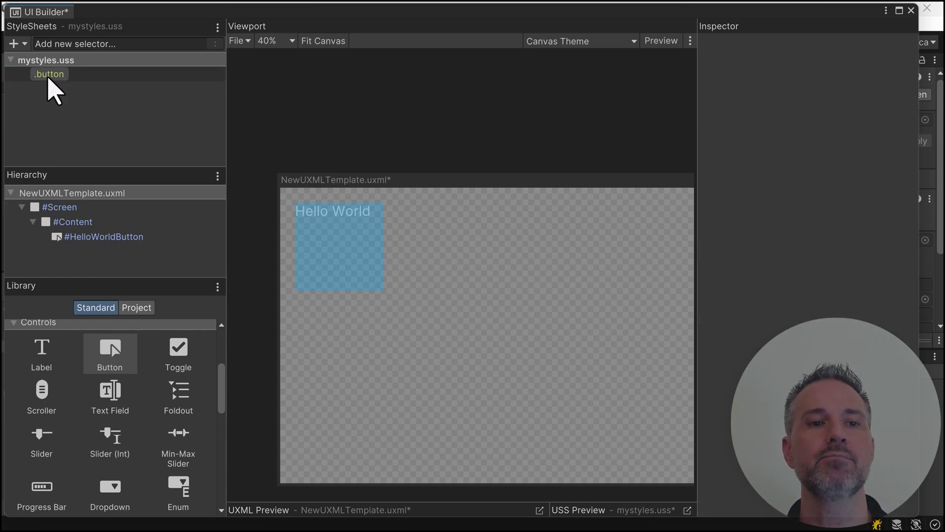
left_click(49, 77)
key("ctrl+d")
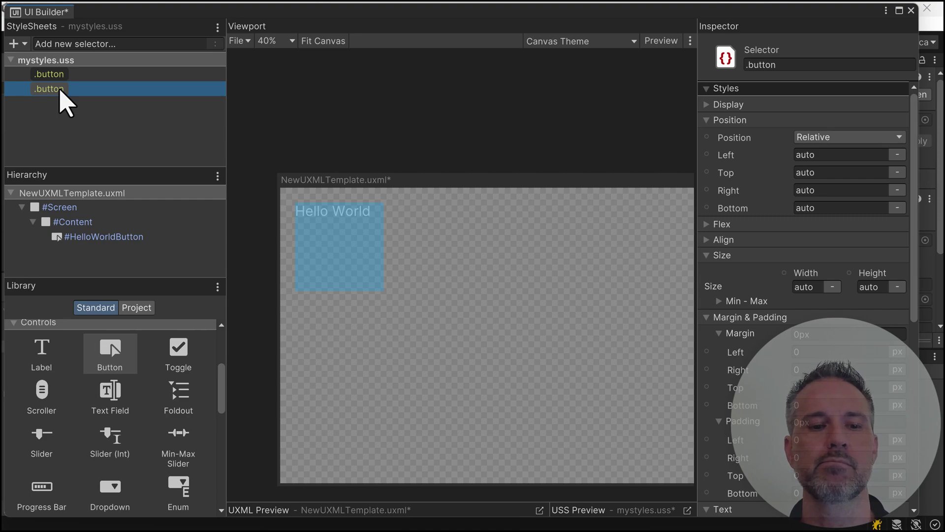
double_click(49, 89)
key("End")
type(":hover")
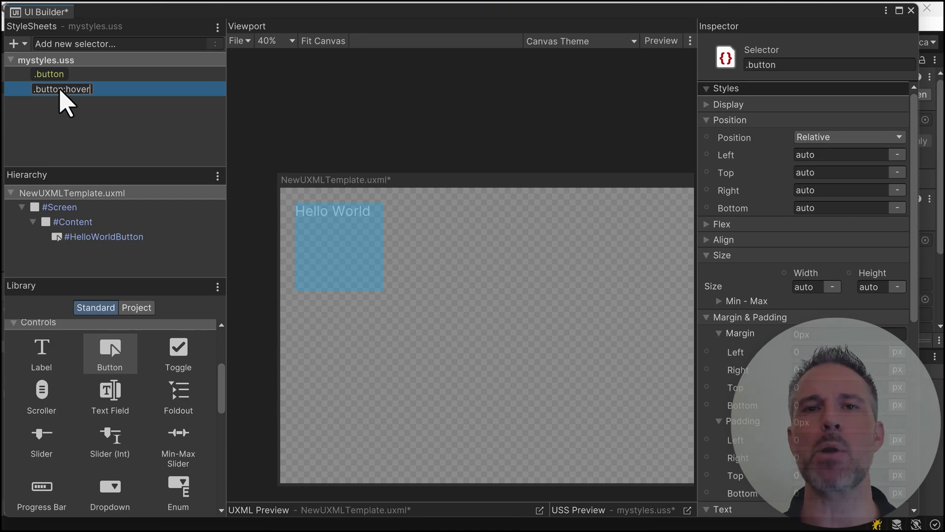
key("Return")
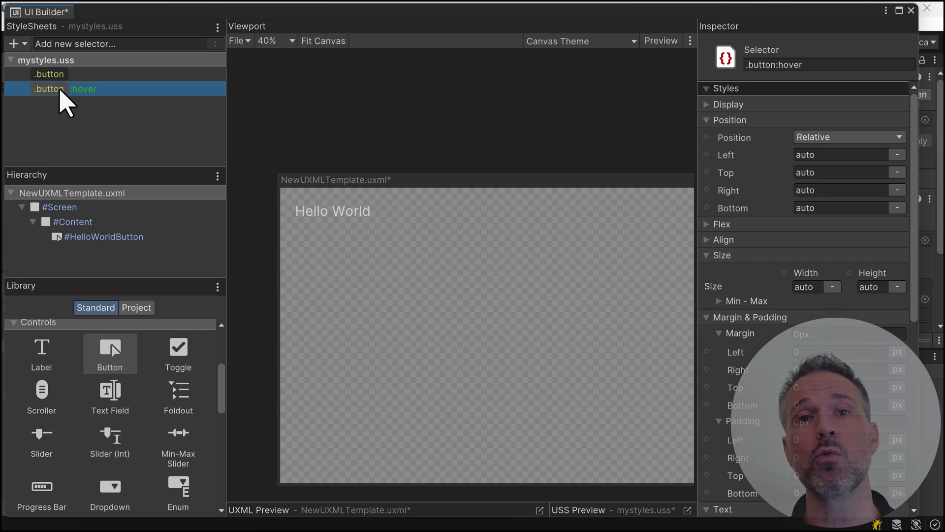
Set the .button:hover selector's Transform Scale X to 1.1
left_click(62, 91, "ctrl")
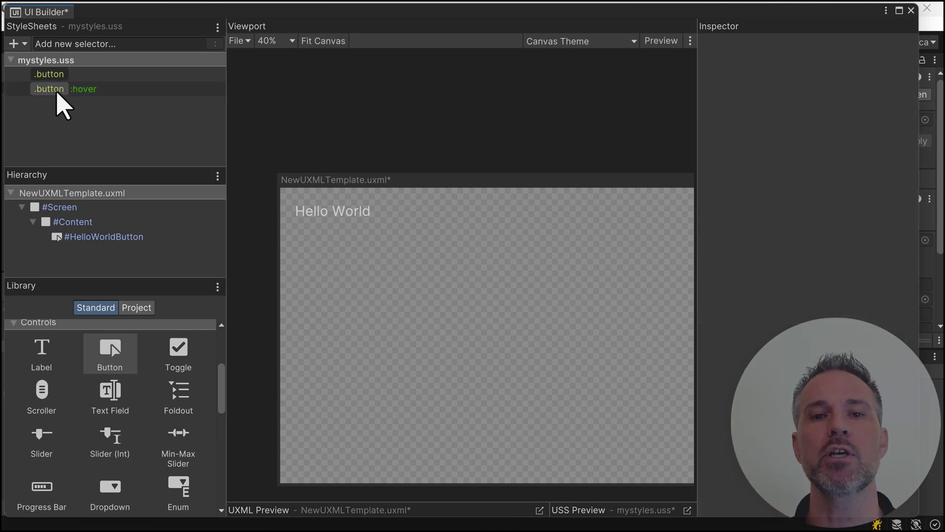
left_click(58, 90)
scroll(832, 327, "down", 10)
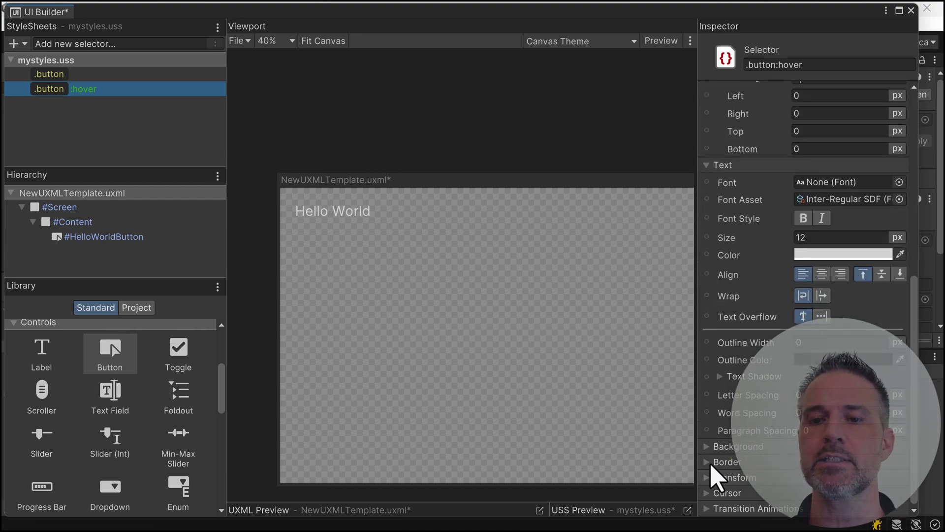
left_click(733, 477)
scroll(785, 416, "down", 3)
scroll(817, 443, "down", 1)
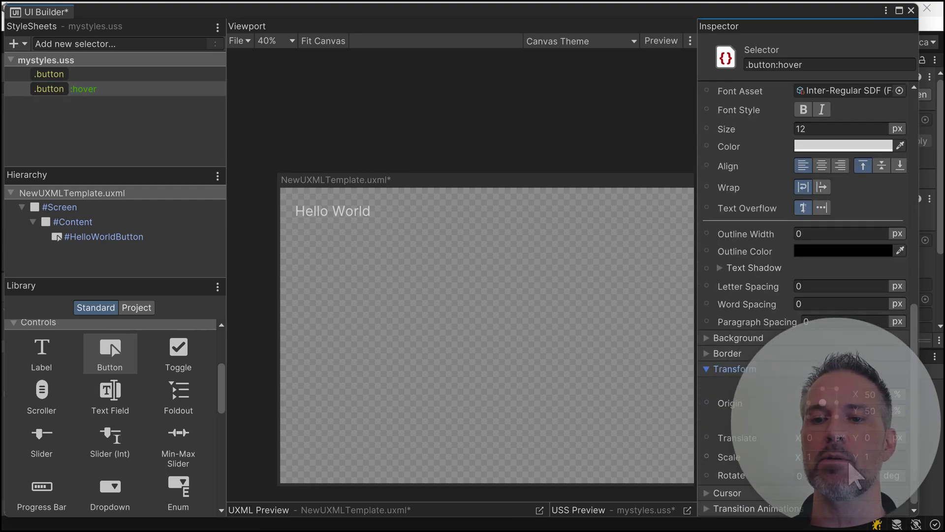
left_click(823, 460)
type("1.1")
key("Return")
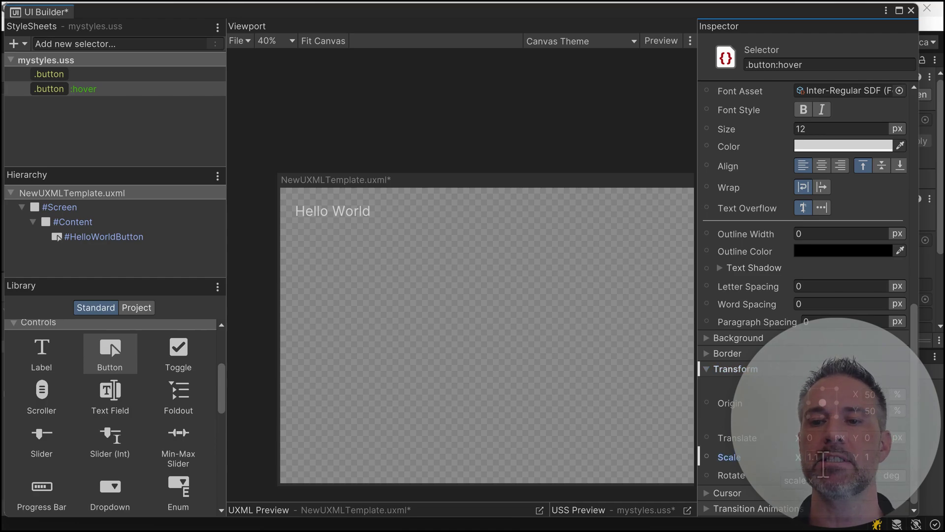
Save the NewUXMLTemplate.uxml template and mystyles.uss style sheet
scroll(363, 105, "down", 3)
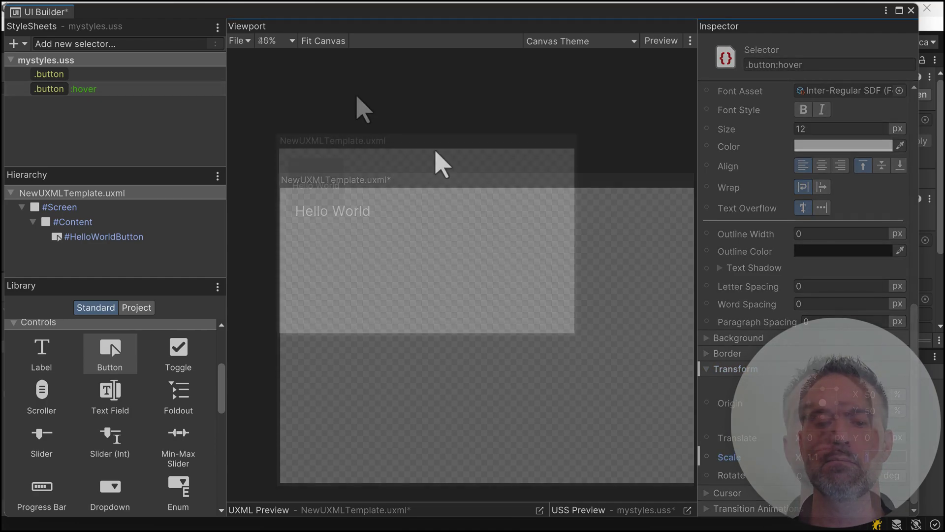
left_click(363, 109)
key("ctrl+s")
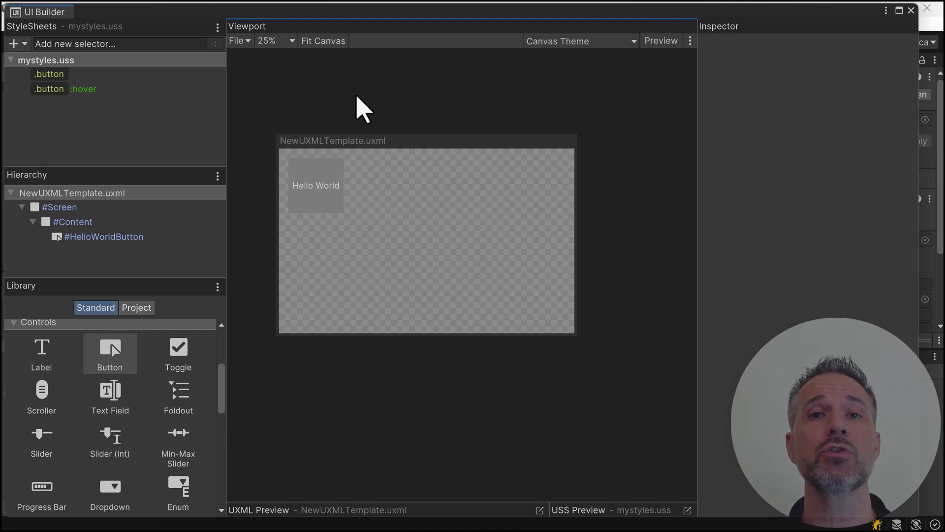
Give .button a 0.25-second transition duration and turn on Preview to test the hover
left_click(58, 75)
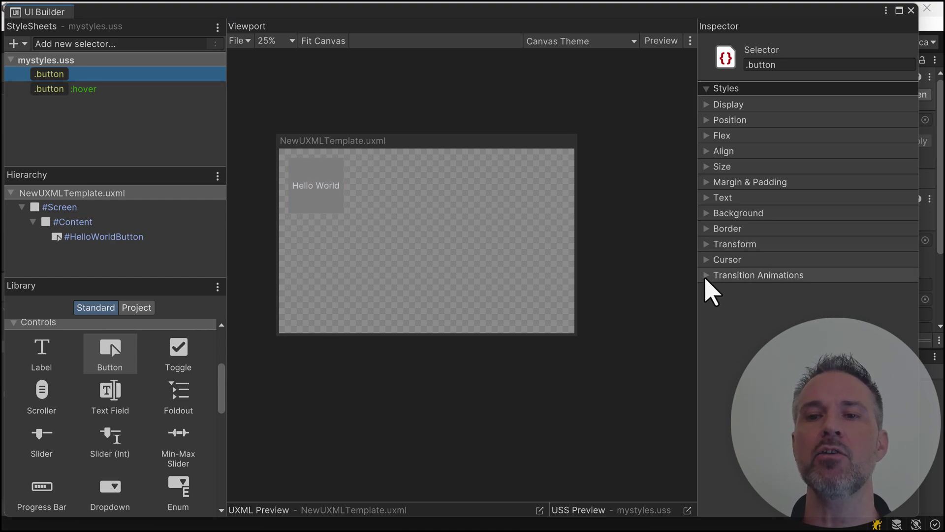
left_click(708, 277)
left_click(828, 335)
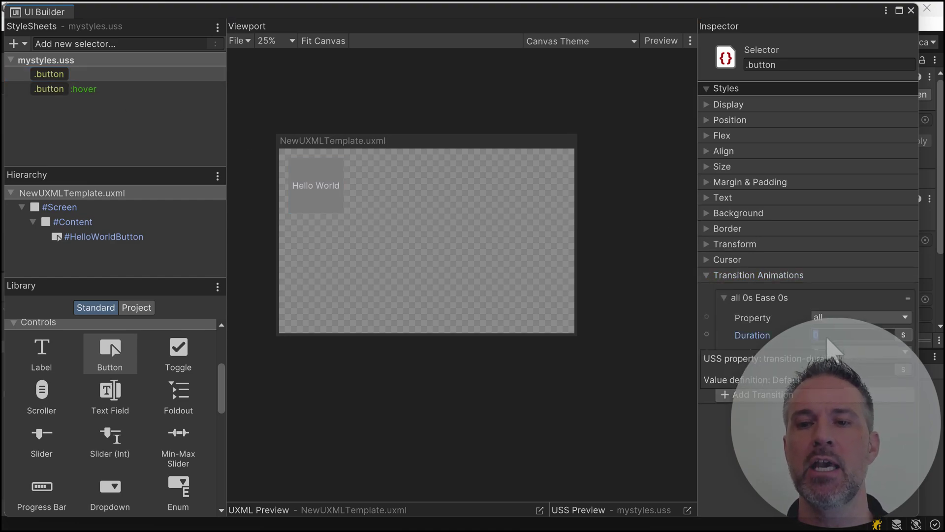
key("Return")
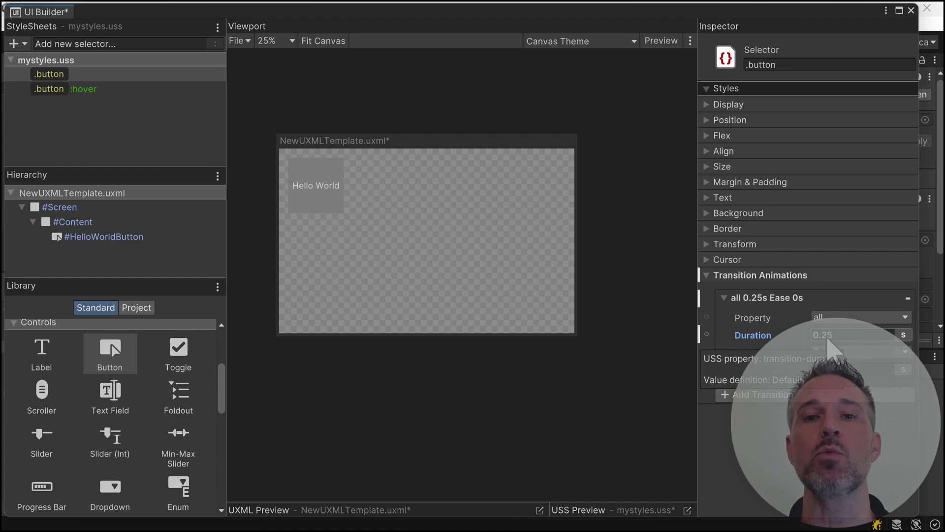
left_click(545, 110)
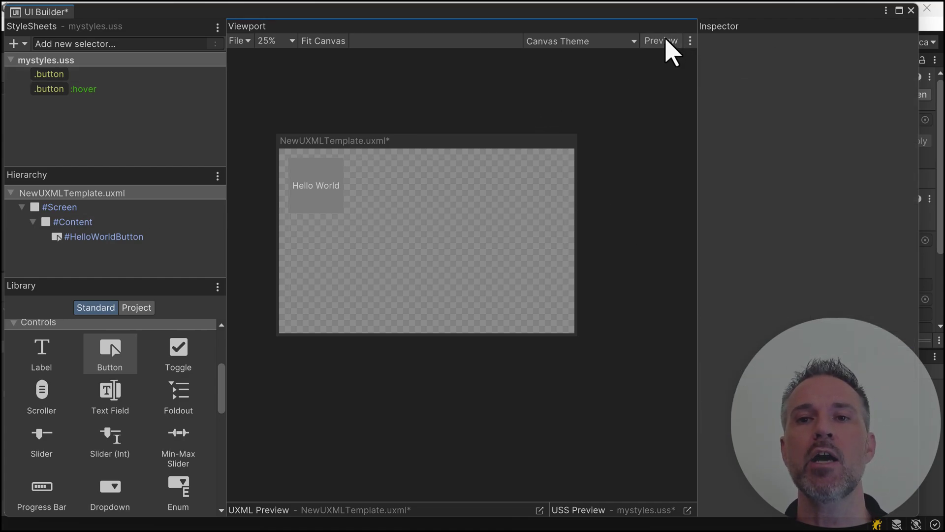
left_click(666, 41)
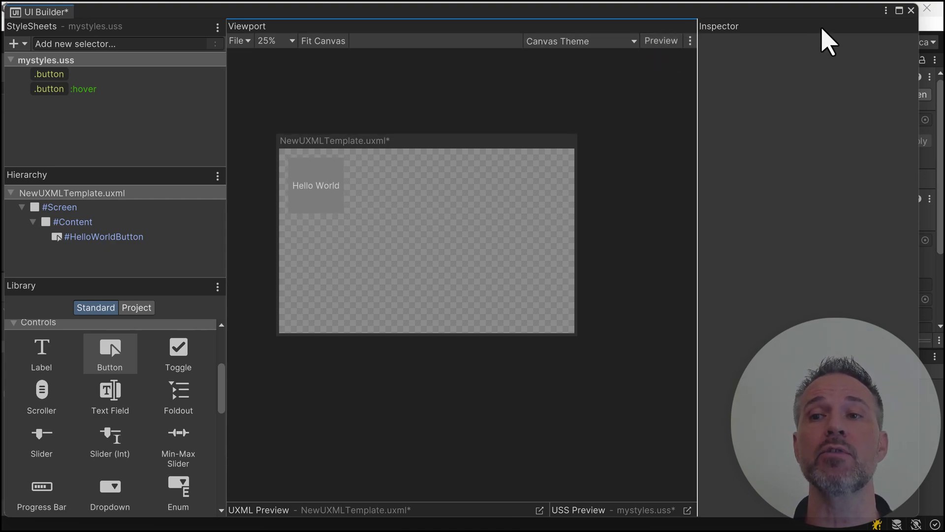
Close UI Builder, saving the unsaved template and style sheet changes
left_click(911, 10)
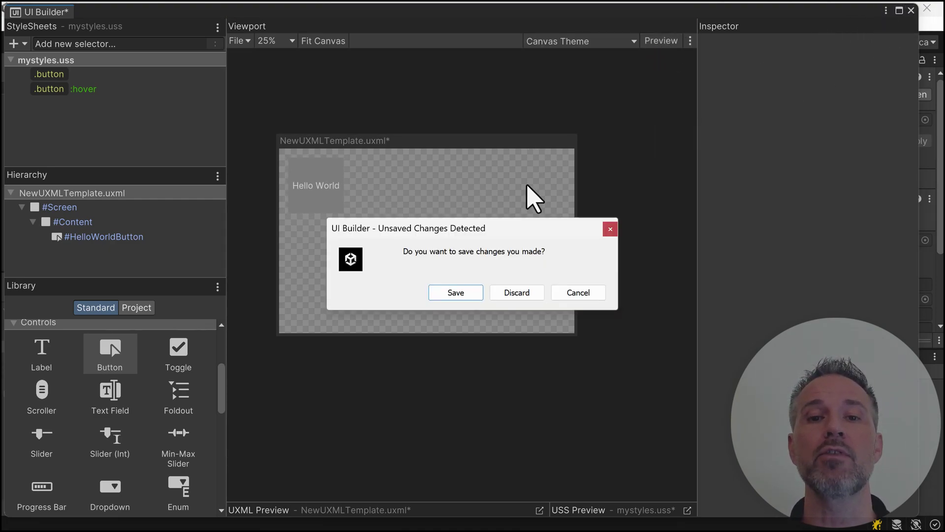
left_click(463, 295)
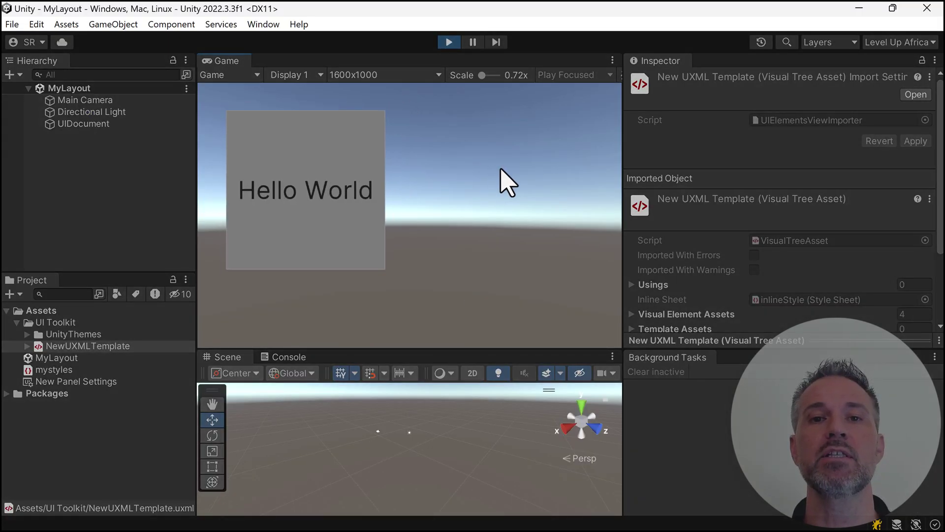